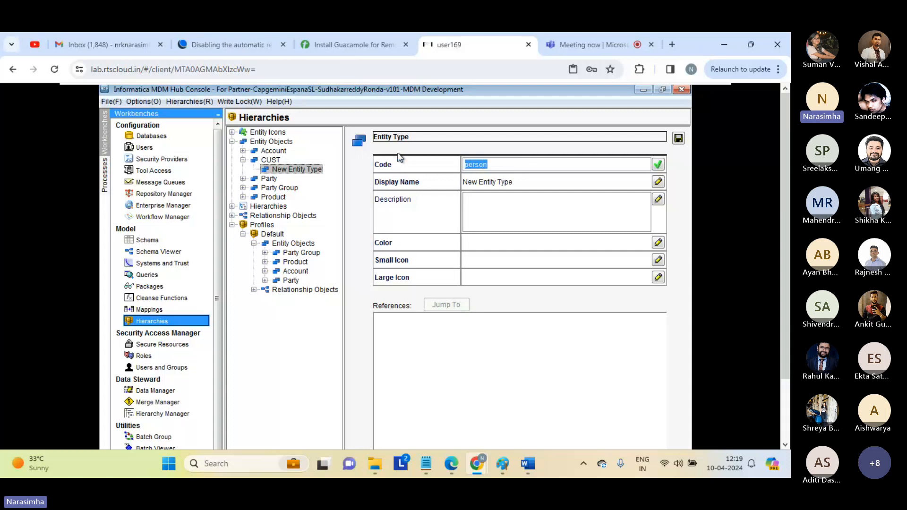
- Set the new CUST entity type's code and display name to org and its color to blue 0x6666FF
left_click(575, 178)
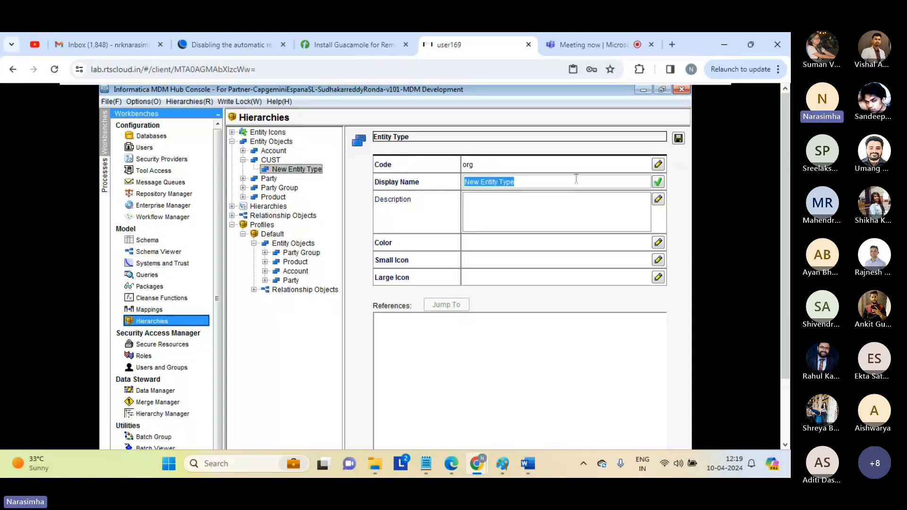
type("org")
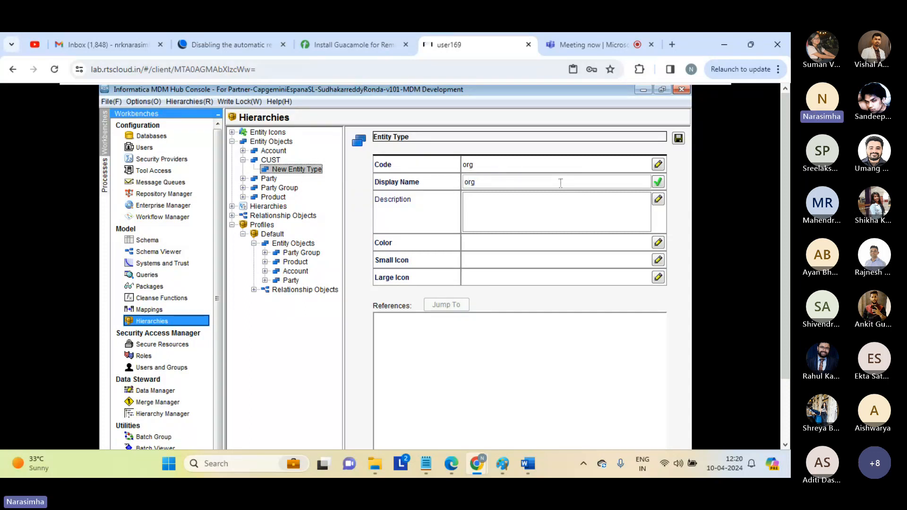
left_click(659, 243)
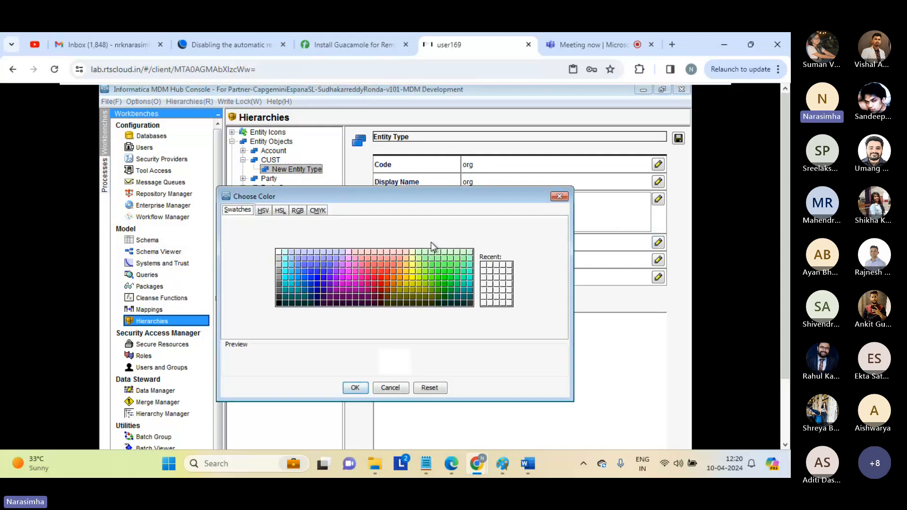
left_click(317, 266)
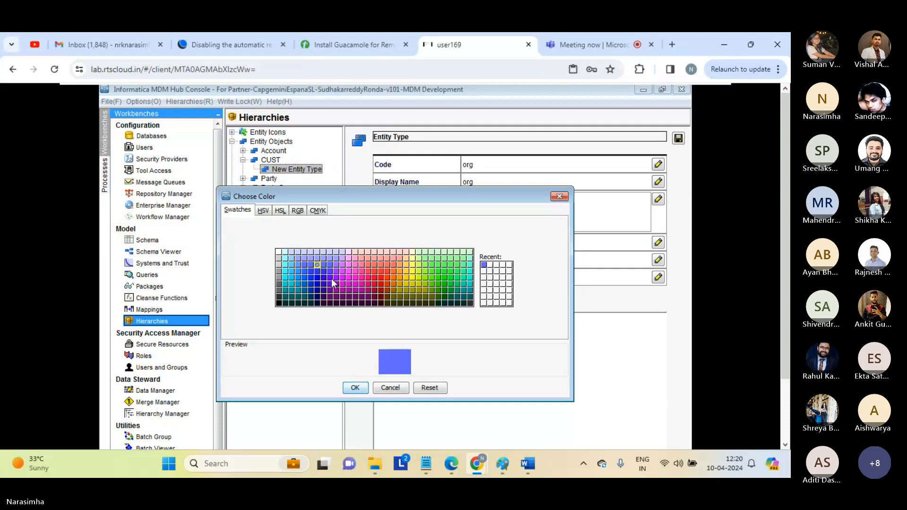
left_click(357, 388)
- Assign Account_small.png as the small icon and address_book2.png as the large icon, and save the org entity type
left_click(658, 260)
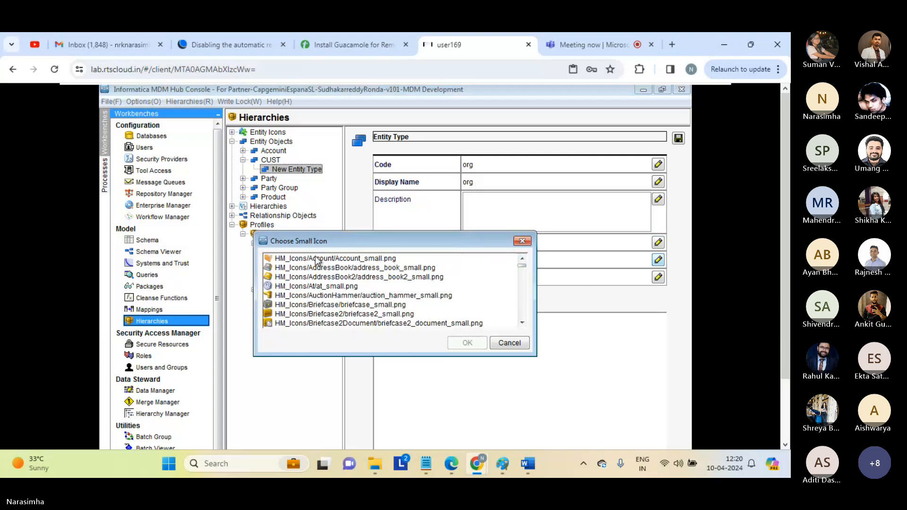
left_click(301, 259)
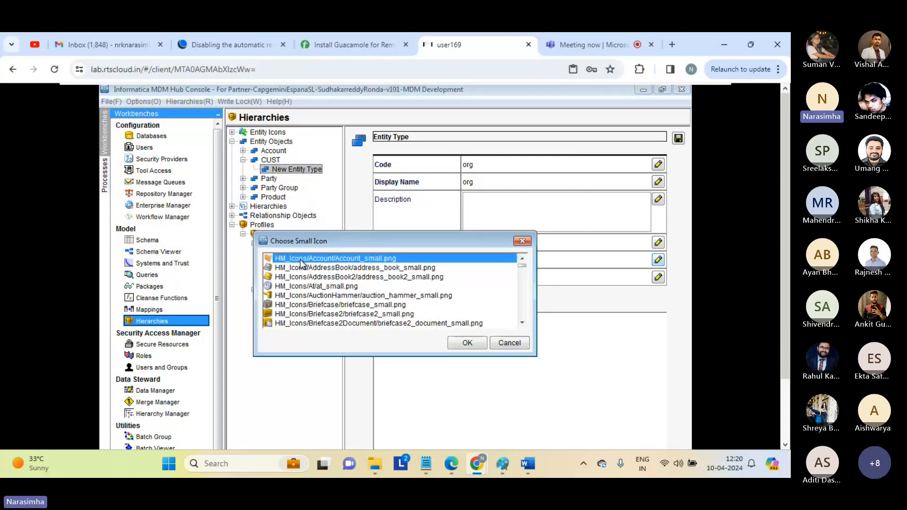
left_click(466, 343)
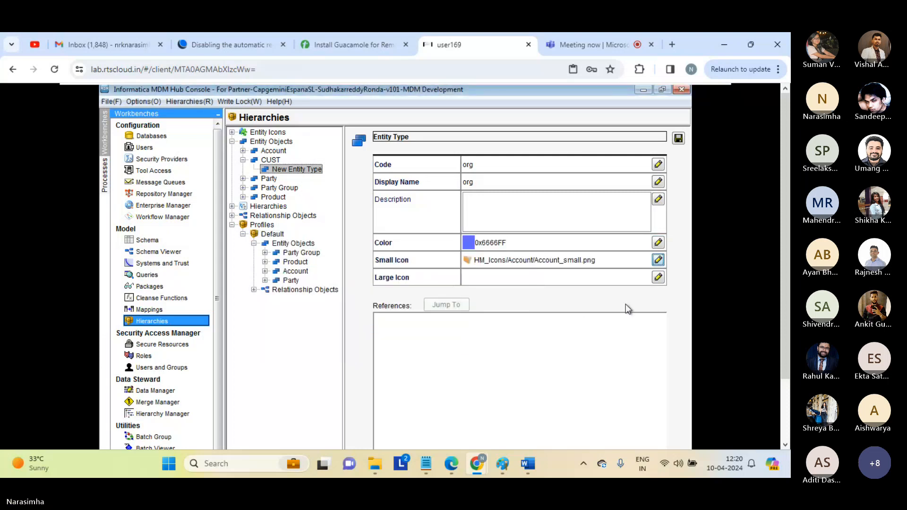
left_click(658, 278)
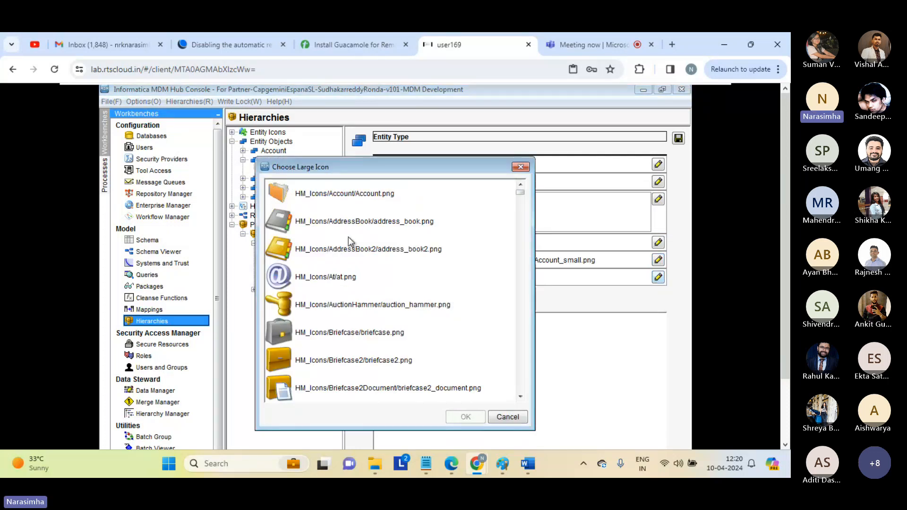
left_click(329, 251)
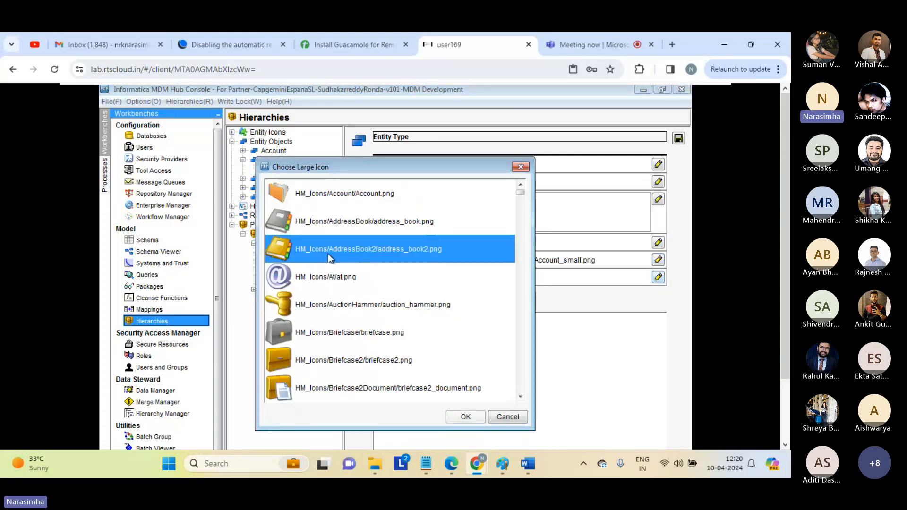
left_click(464, 418)
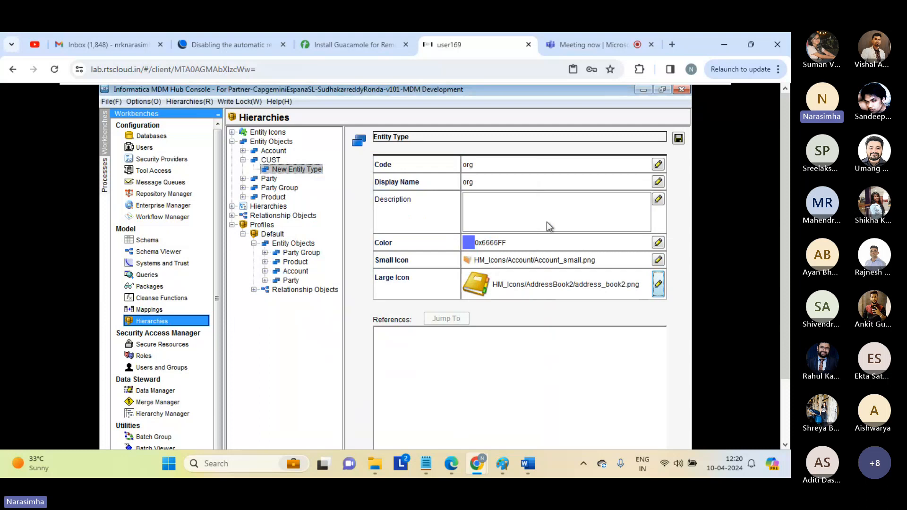
left_click(679, 138)
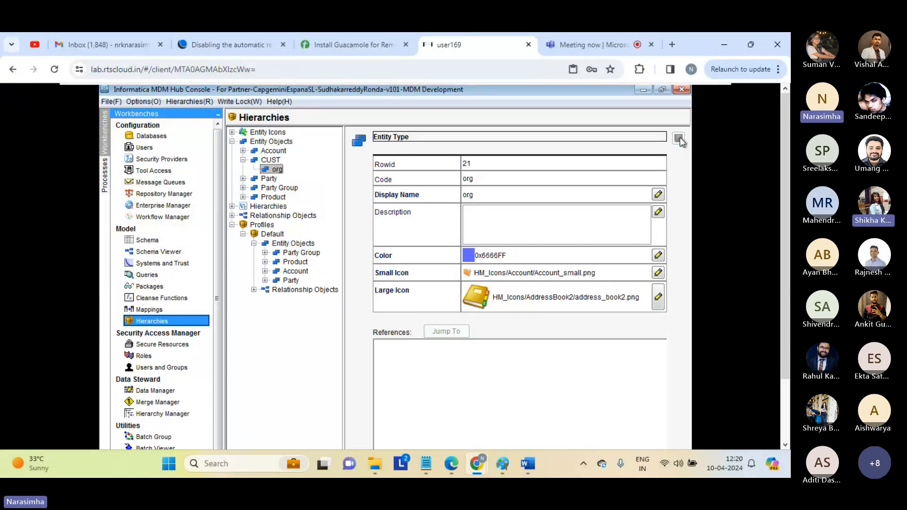
- Switch to the Teams meeting to look through the participants list, and return to the MDM Hub Console
left_click(594, 43)
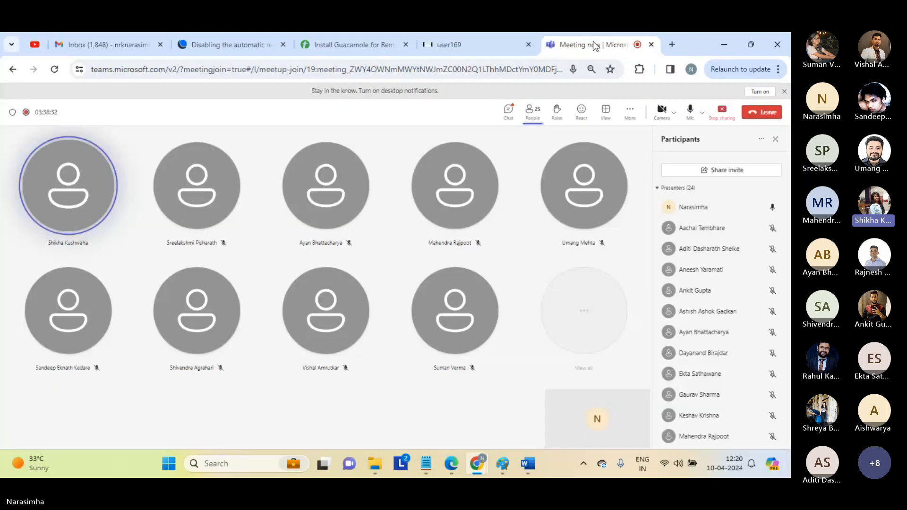
scroll(788, 259, "down", 2)
scroll(788, 259, "down", 3)
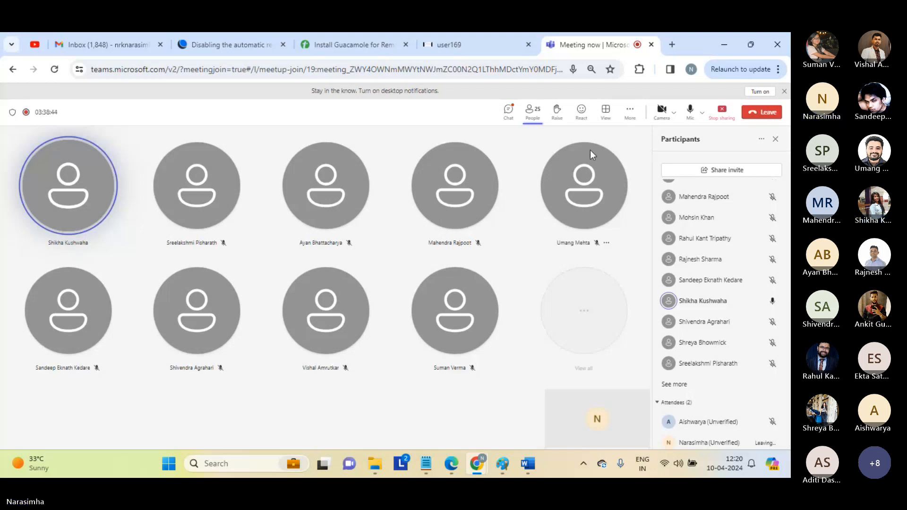
left_click(464, 47)
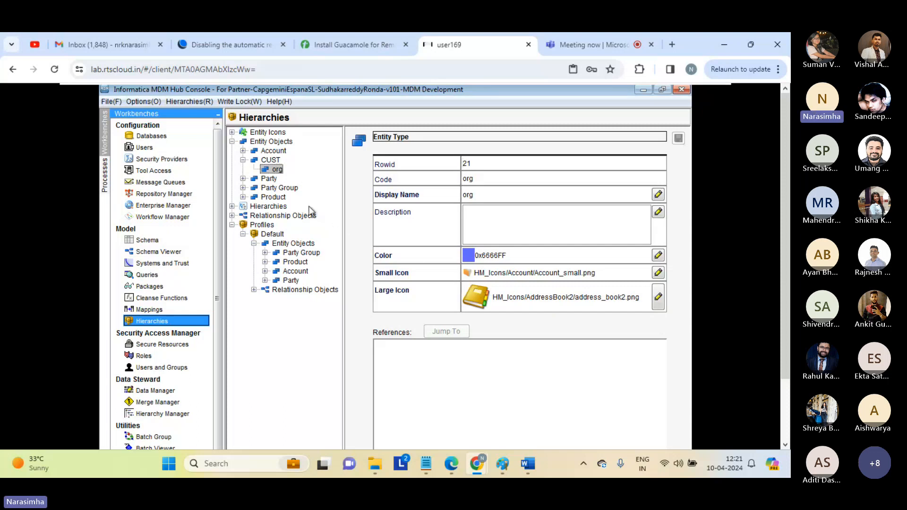
- Compare the details of the Product and Product Group entity types under Product with those of org under CUST
left_click(243, 197)
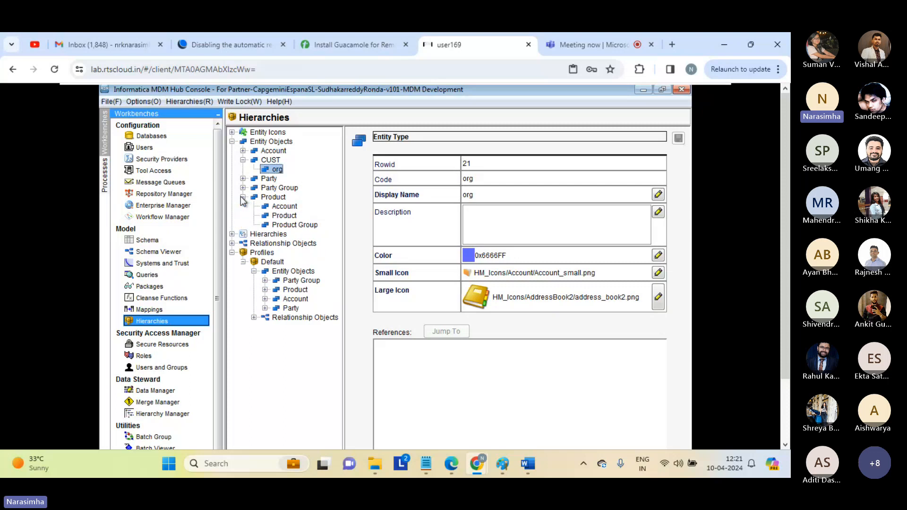
left_click(282, 216)
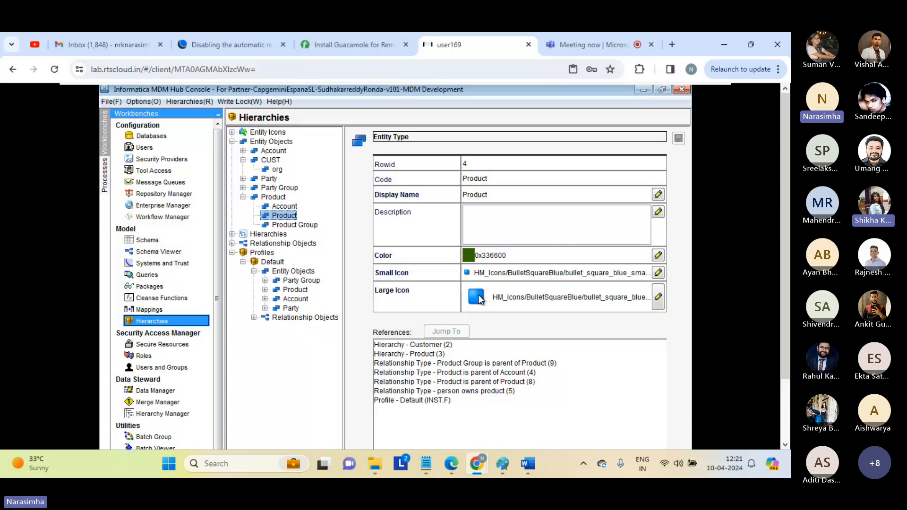
left_click(303, 225)
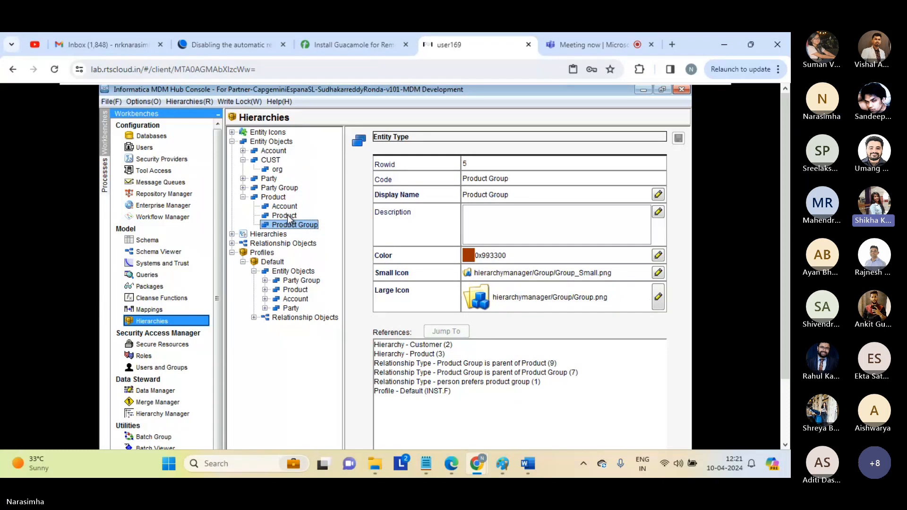
left_click(285, 216)
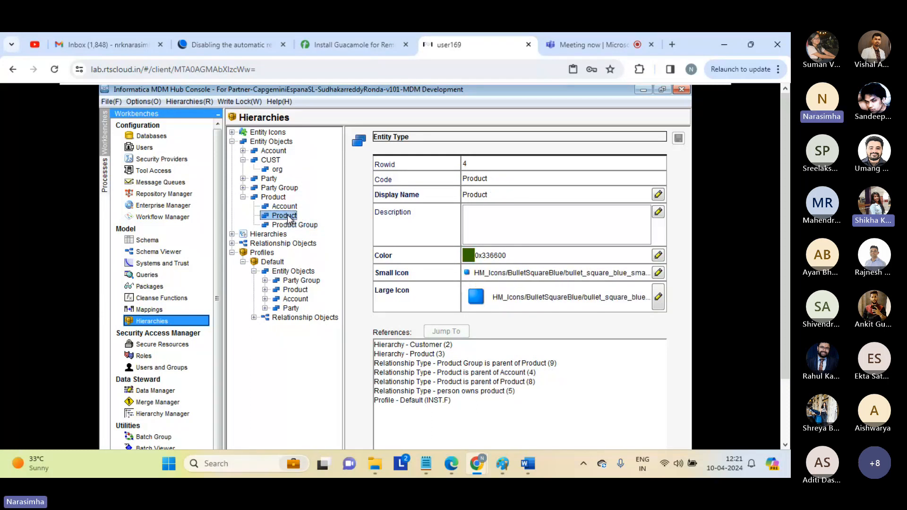
left_click(278, 170)
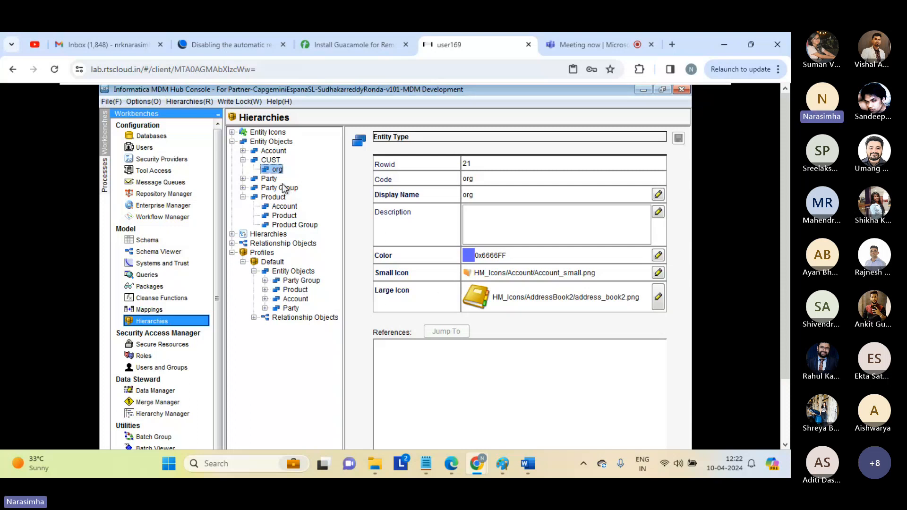
- Create a new entity base object with the display name addr, keeping the default tablespaces and Rowid Object foreign key column
left_click(270, 142)
right_click(270, 142)
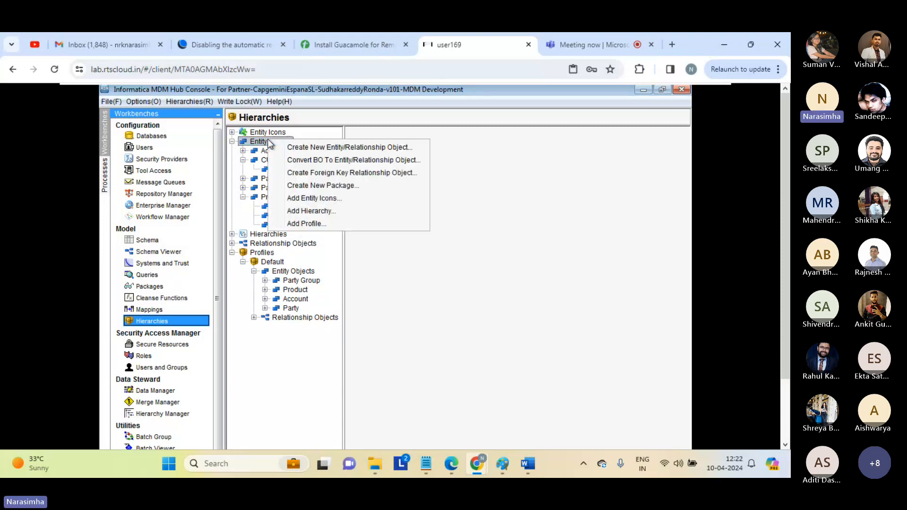
left_click(303, 148)
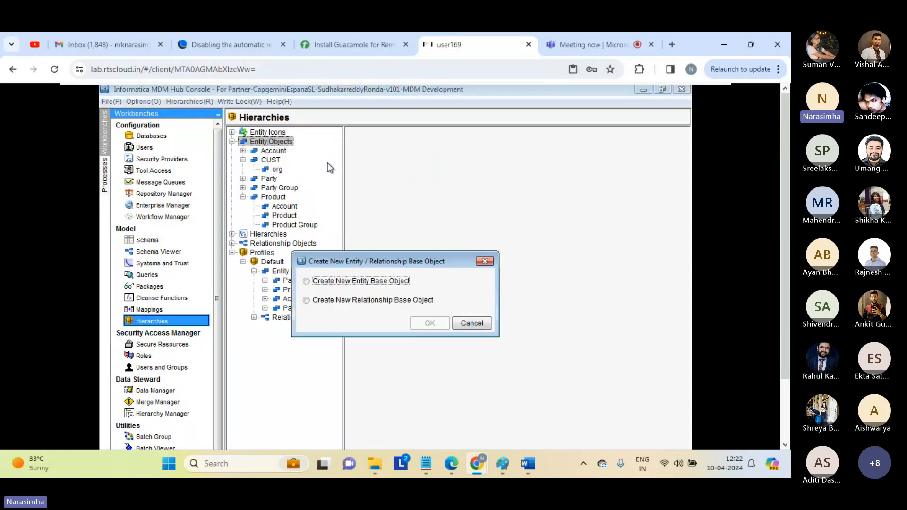
left_click_drag(396, 261, 476, 212)
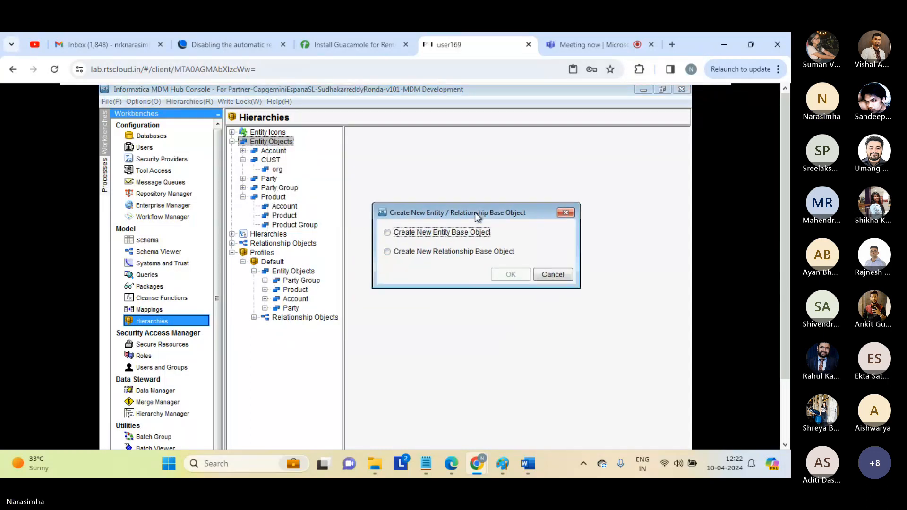
left_click(440, 234)
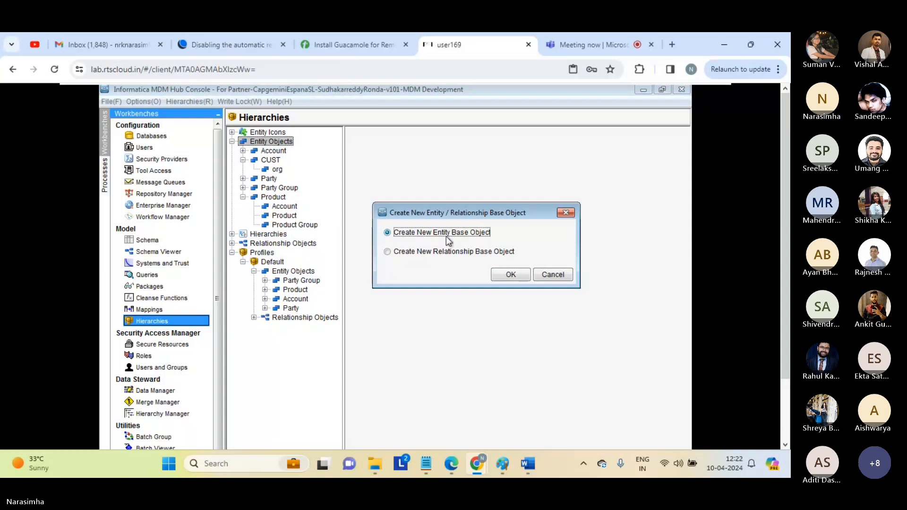
left_click(511, 276)
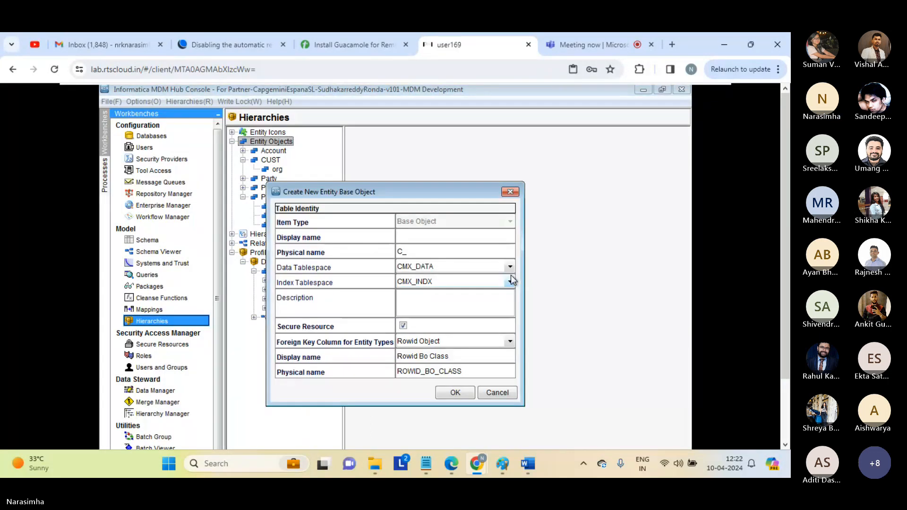
left_click_drag(381, 192, 473, 176)
left_click(503, 223)
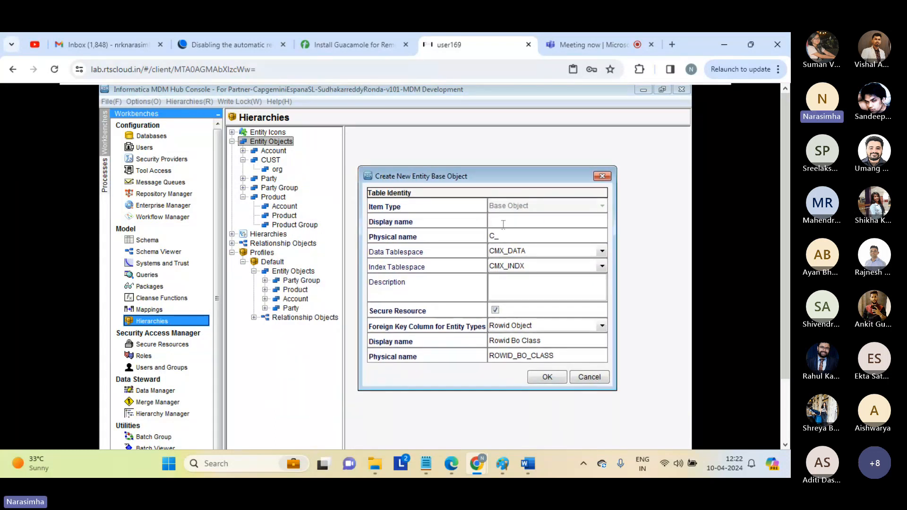
type("addr")
key("Tab")
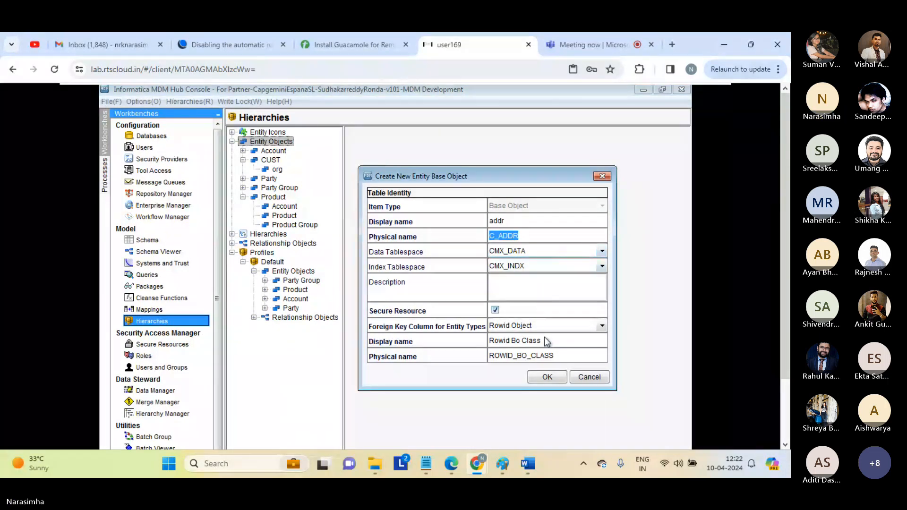
left_click(543, 379)
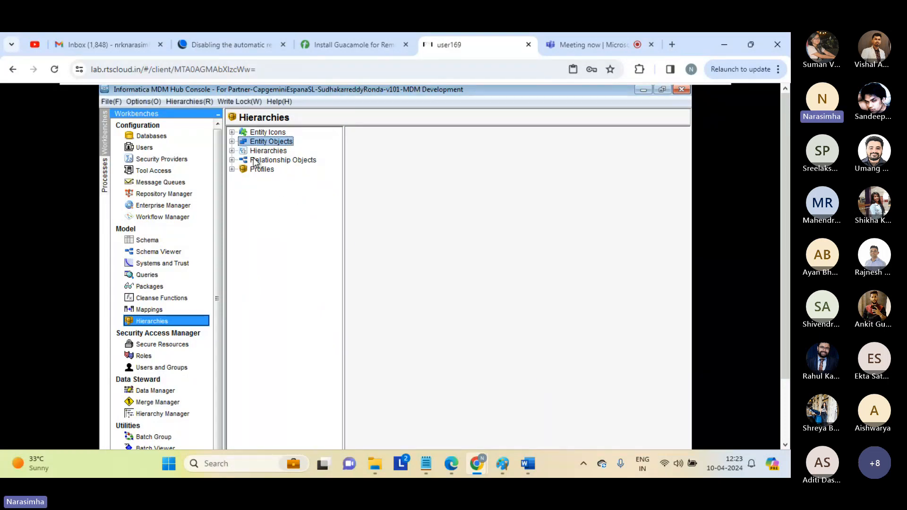
- Add a new entity type to the addr entity object
left_click(232, 142)
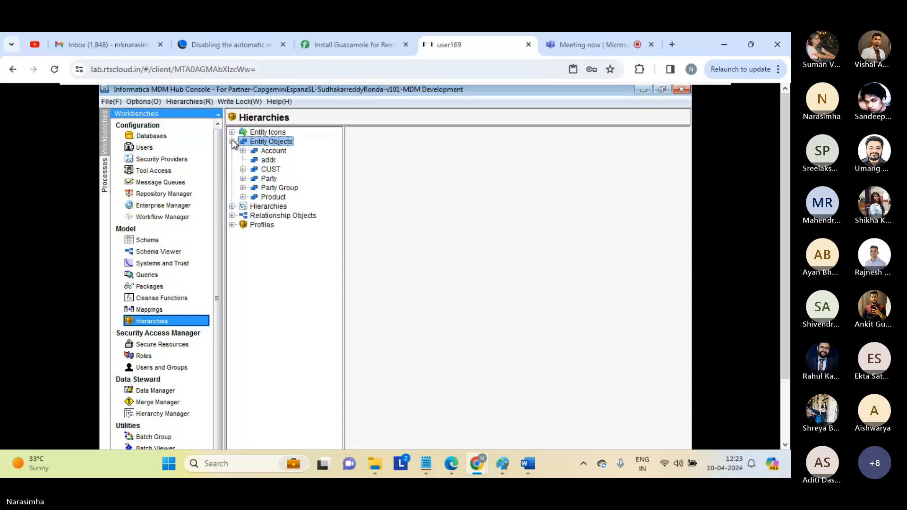
left_click(268, 160)
right_click(269, 161)
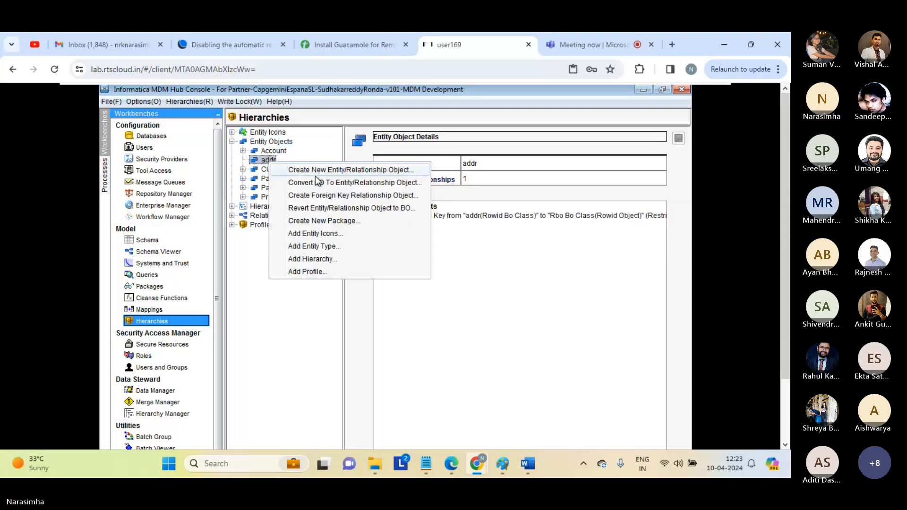
left_click(316, 246)
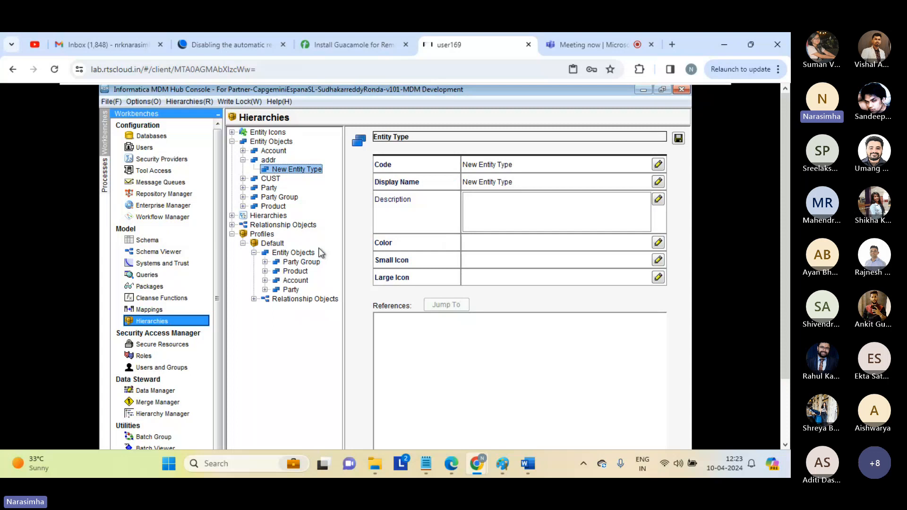
- Set the code and display name of the new addr entity type to local
left_click(511, 164)
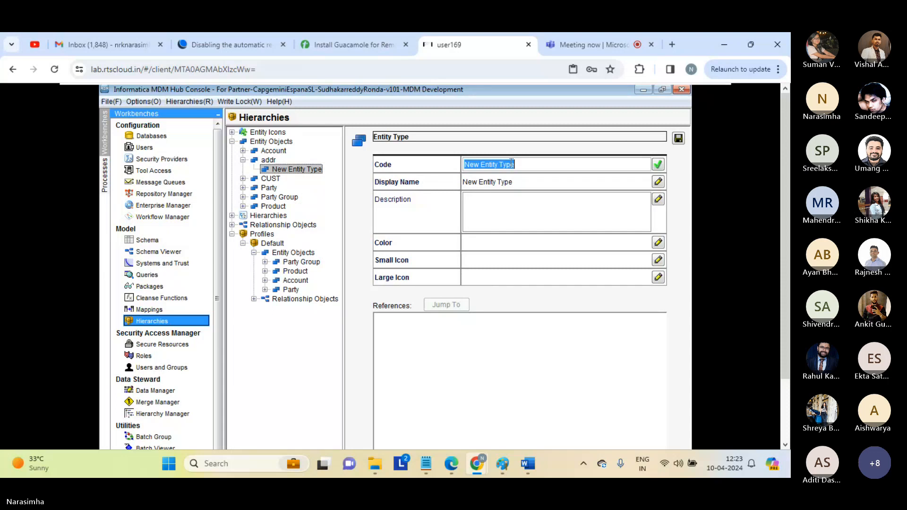
key("BackSpace")
type("local")
left_click(527, 182)
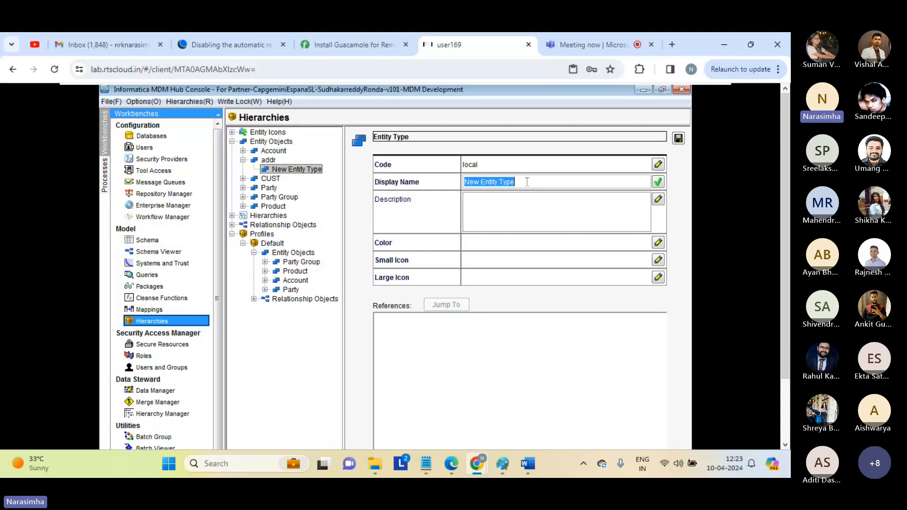
type("local")
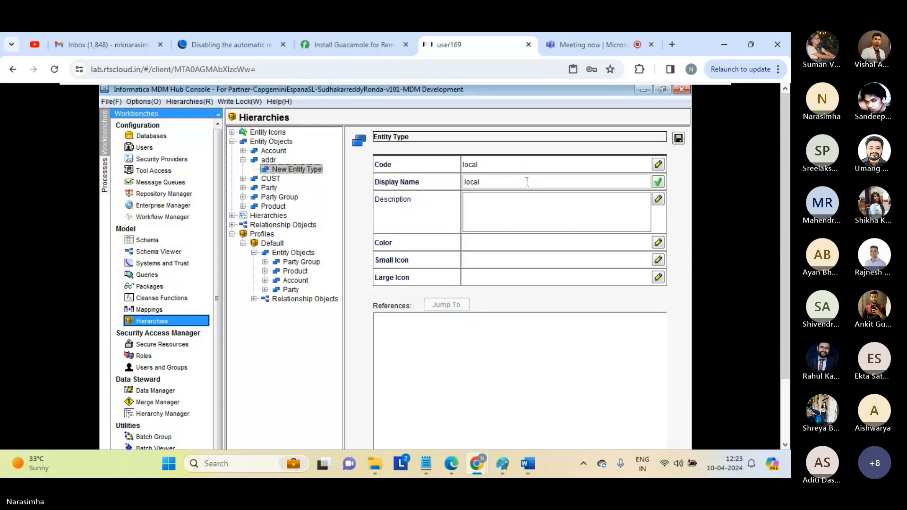
- Set the color of the local entity type to yellow 0xFFFF33
left_click(659, 243)
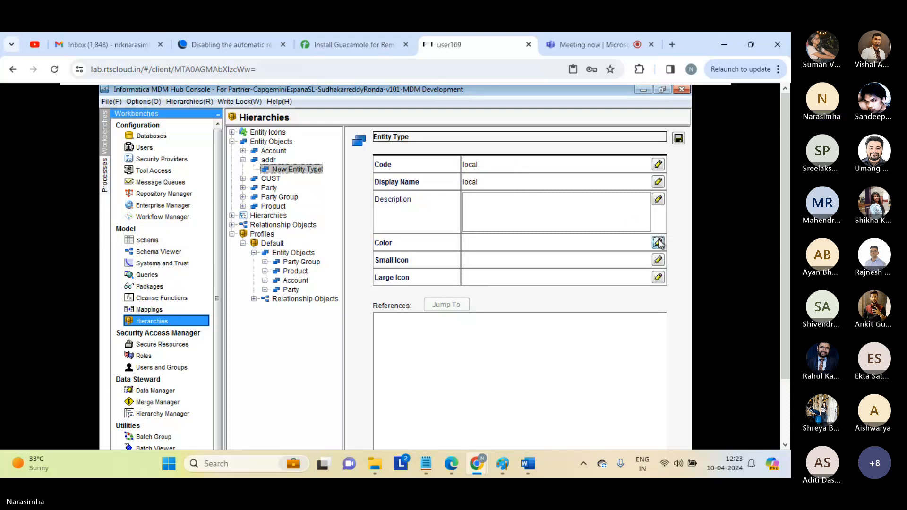
left_click(413, 273)
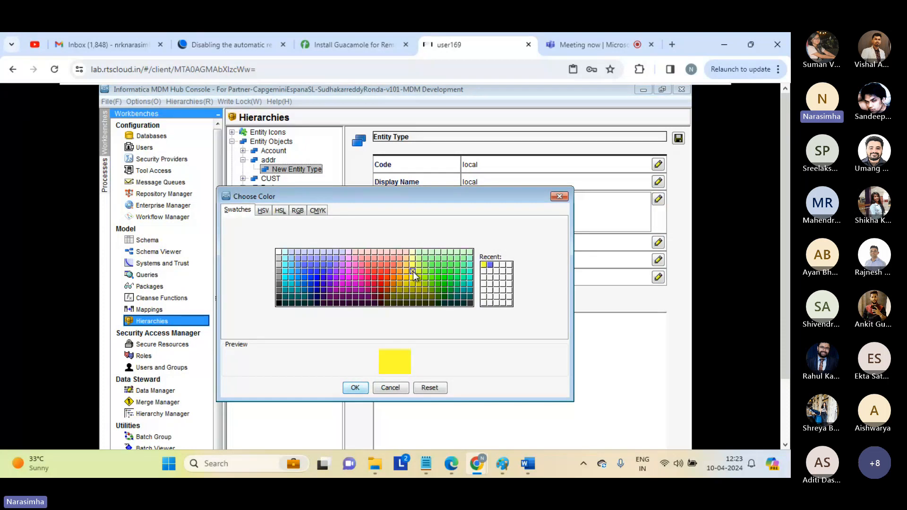
left_click(355, 388)
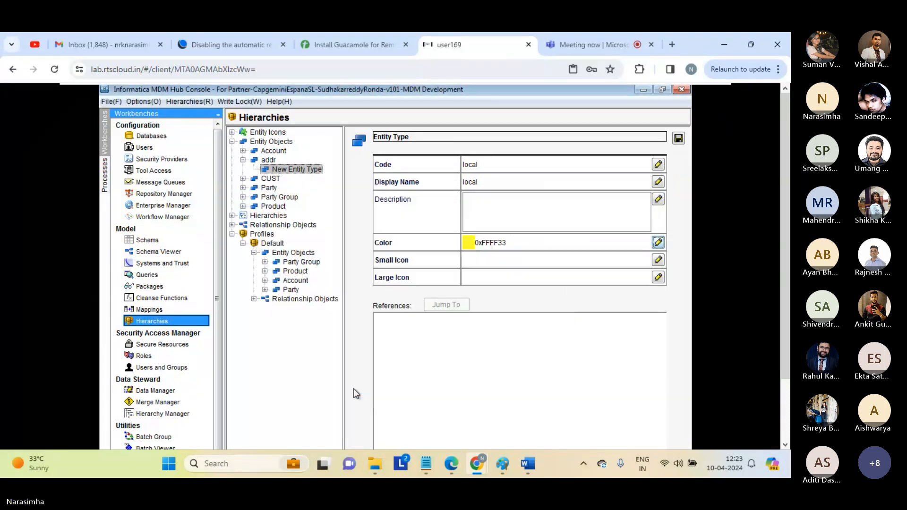
- Assign HM_Icons/At/at_small.png as the small icon and HM_Icons/At/at.png as the large icon of the local entity type, and save it
left_click(659, 260)
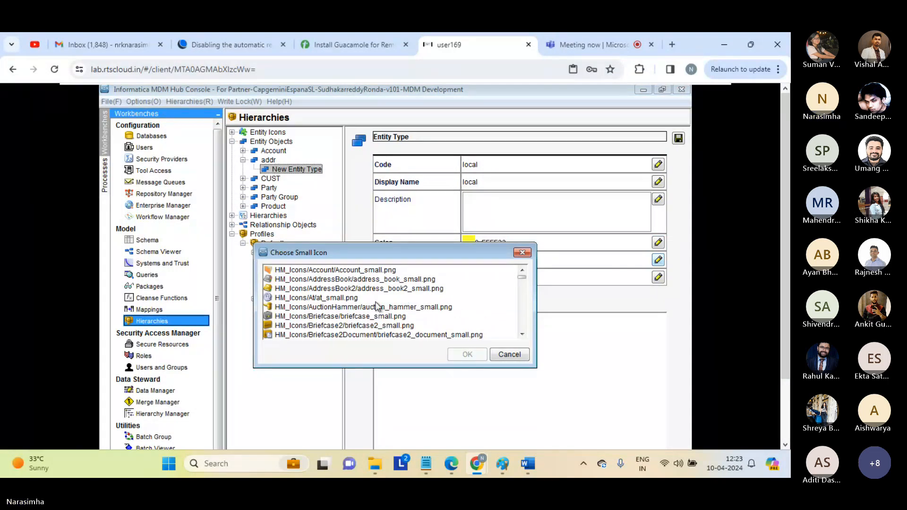
left_click(327, 298)
left_click(466, 355)
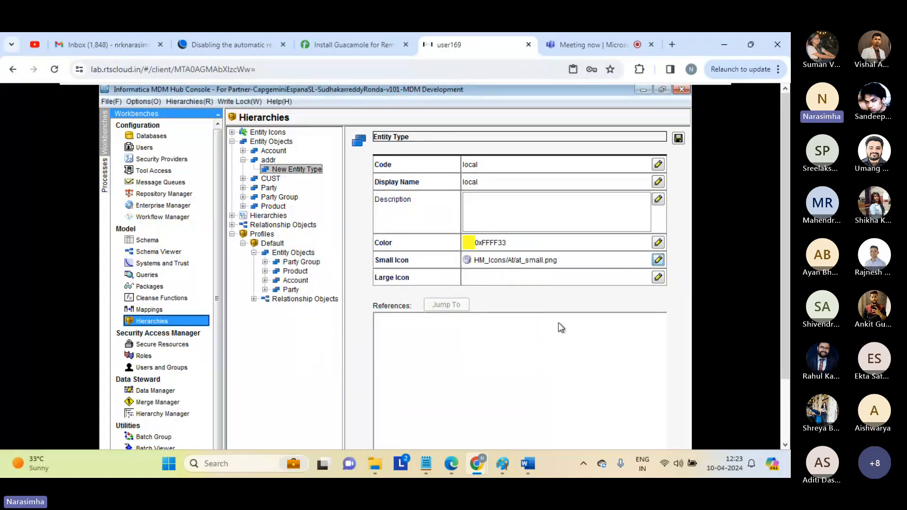
left_click(657, 278)
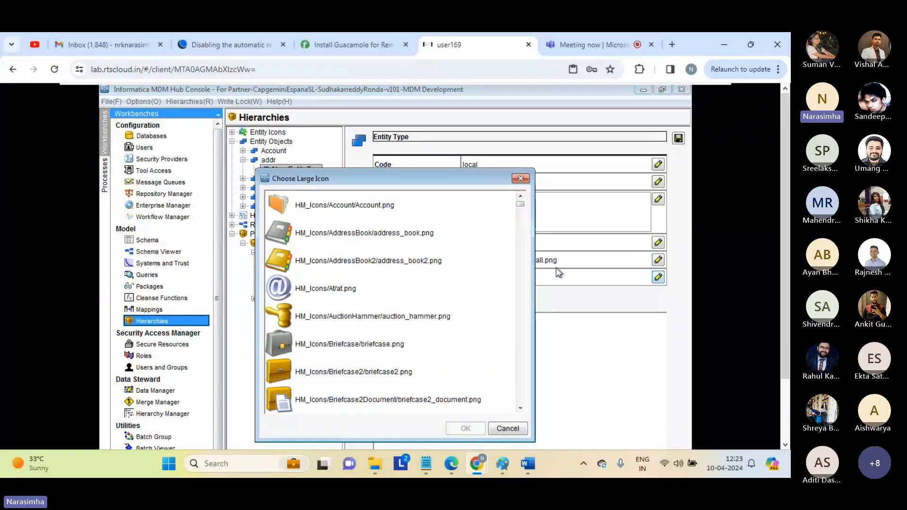
left_click(320, 287)
left_click(464, 429)
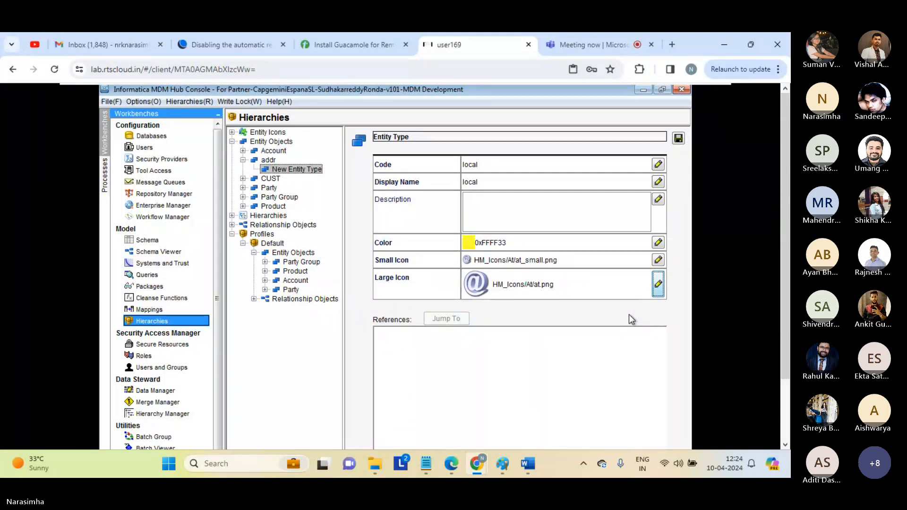
left_click(679, 139)
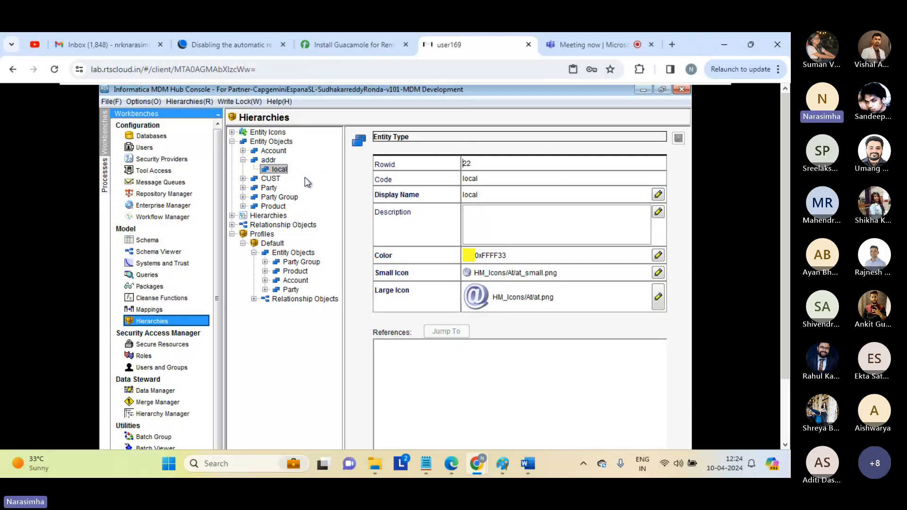
left_click(242, 179)
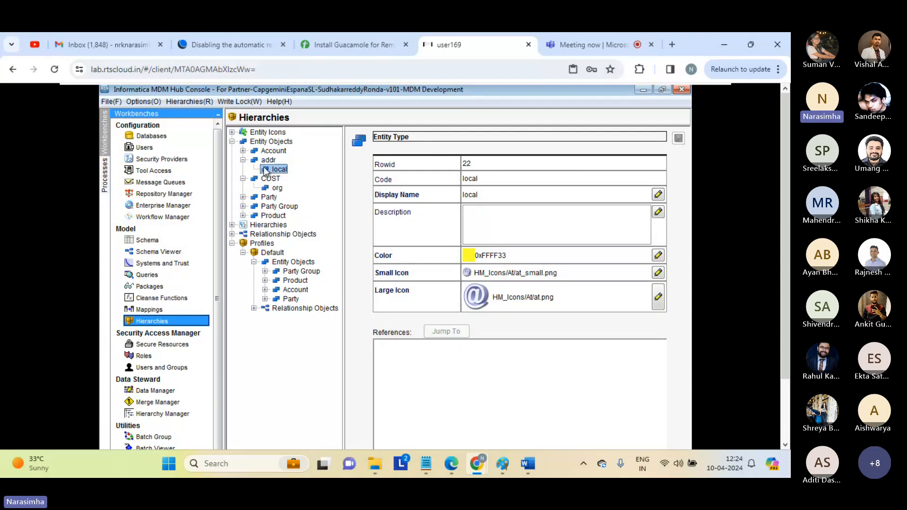
right_click(301, 168)
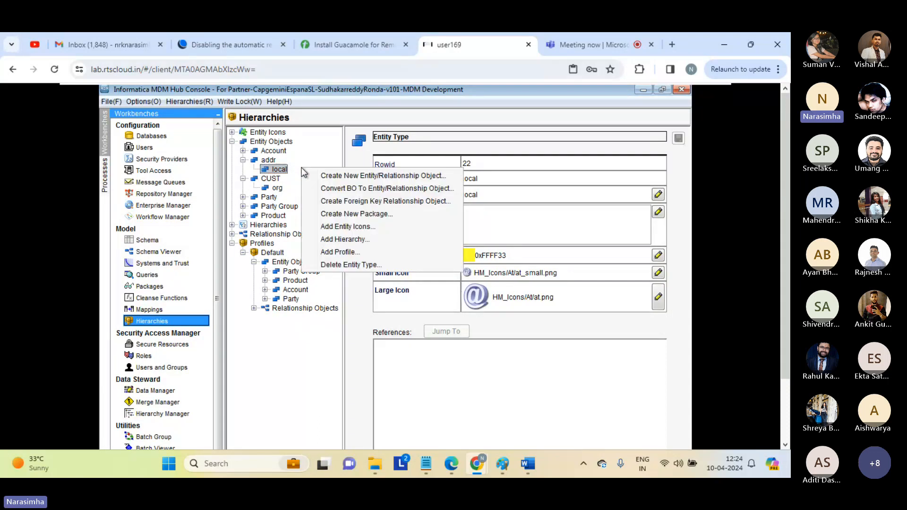
left_click(336, 176)
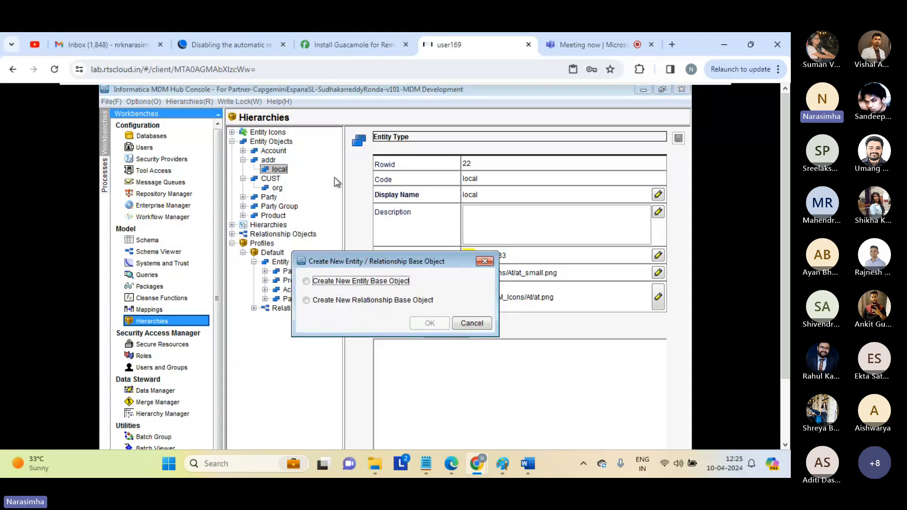
left_click(316, 301)
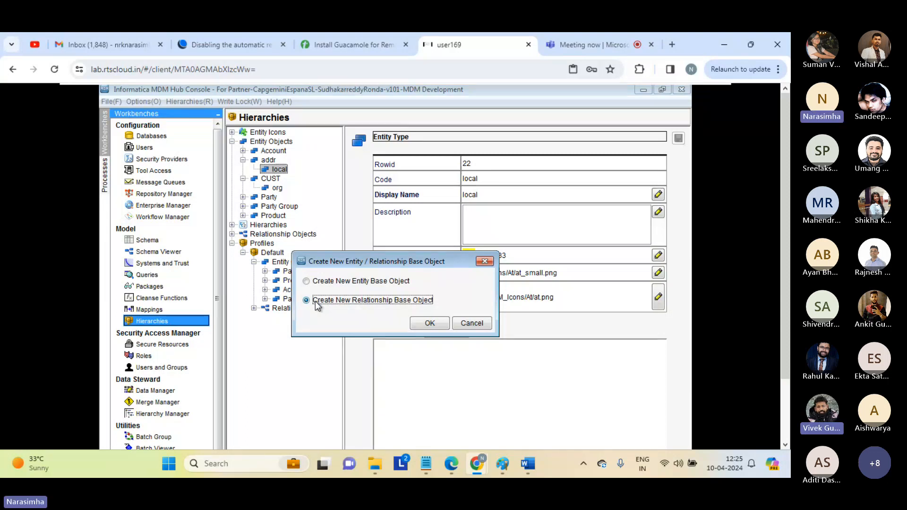
left_click(466, 322)
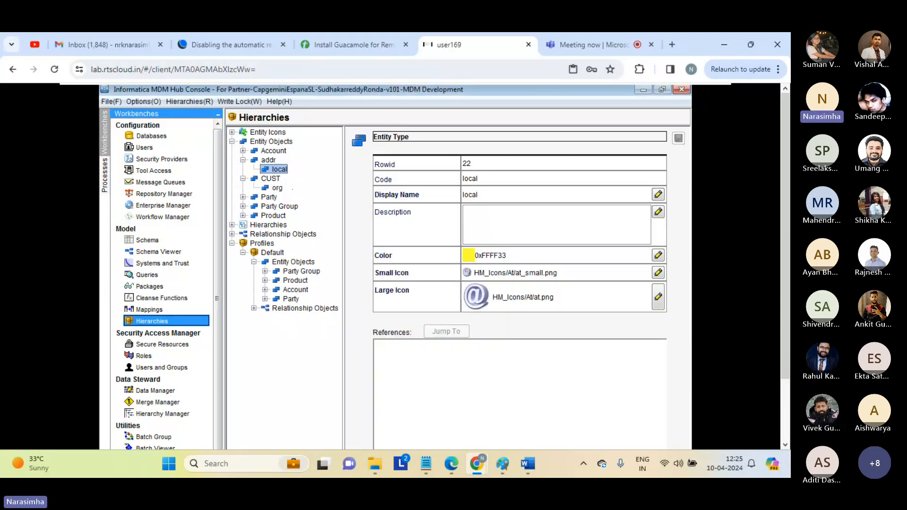
- Begin a new relationship base object from the addr entity object and give it the display name CusomerToAddress
left_click(252, 161)
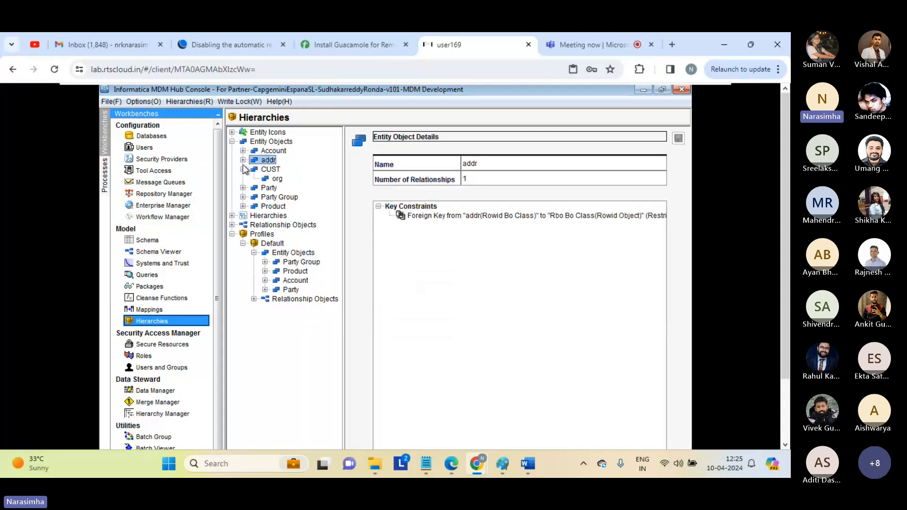
left_click(243, 160)
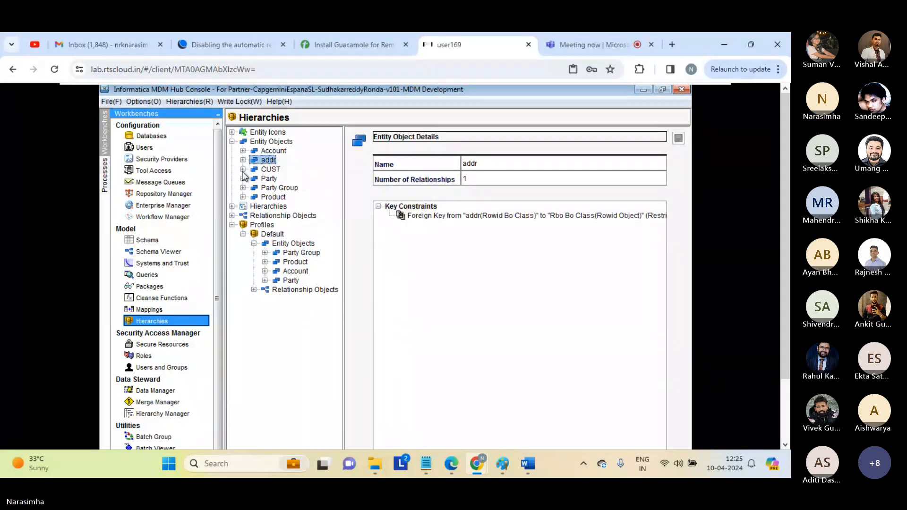
right_click(310, 161)
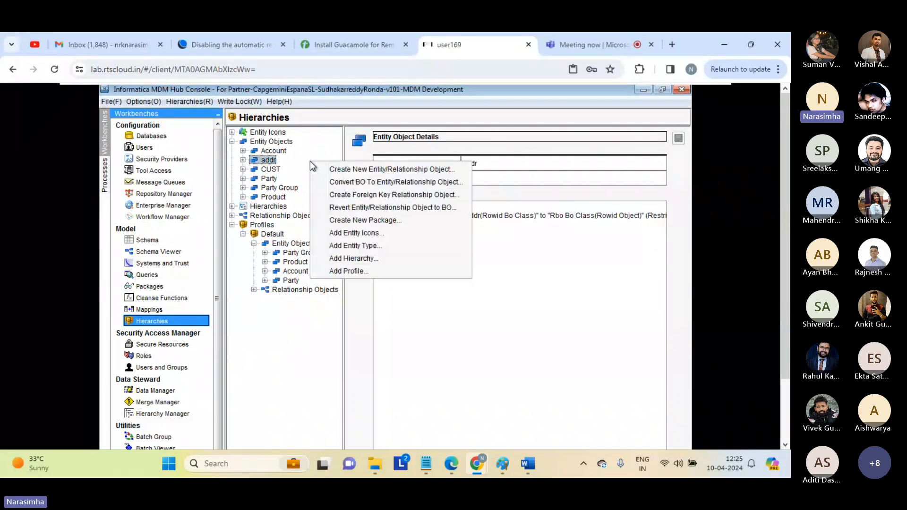
left_click(351, 170)
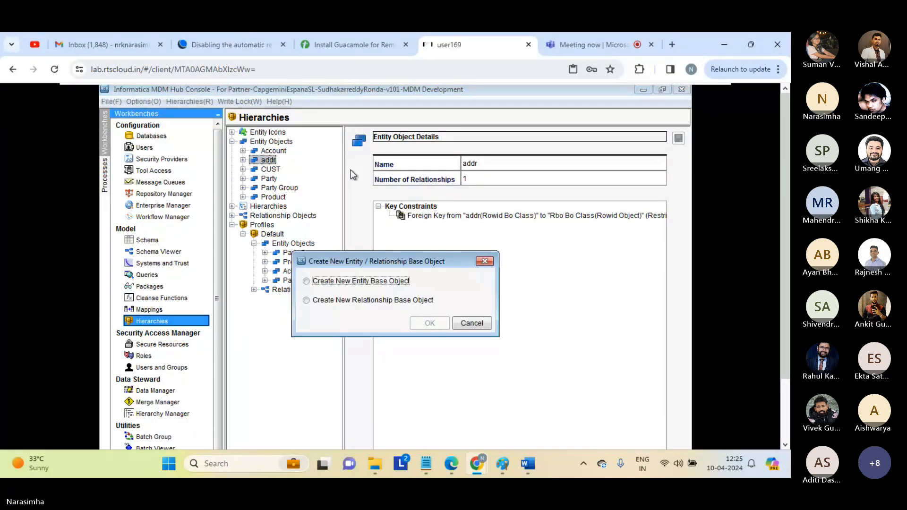
left_click(325, 299)
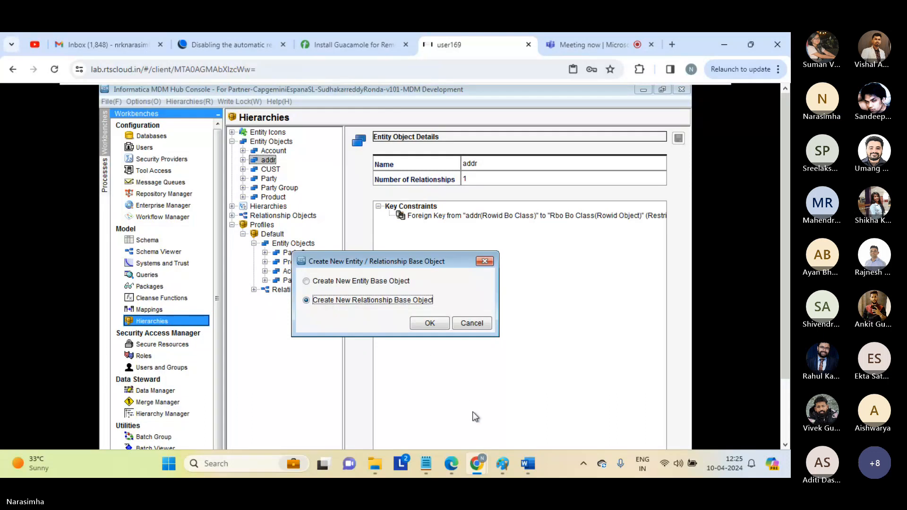
left_click(428, 323)
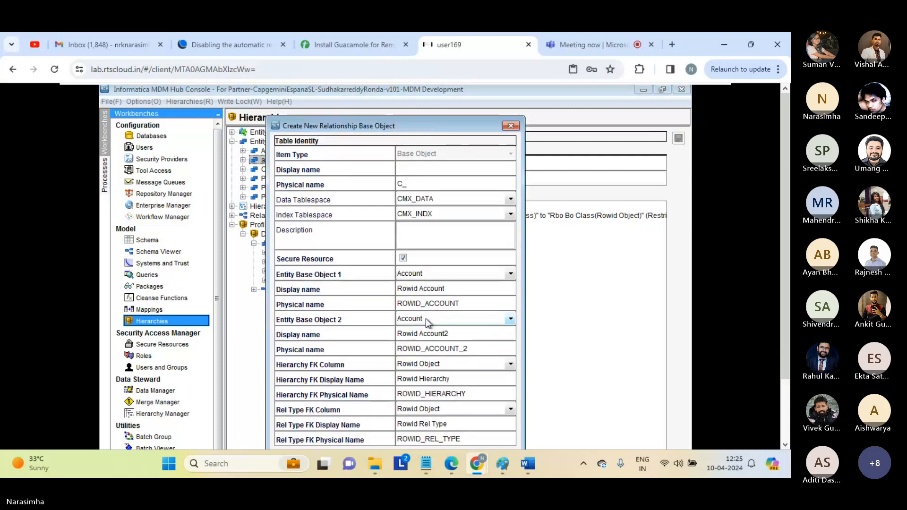
left_click(418, 169)
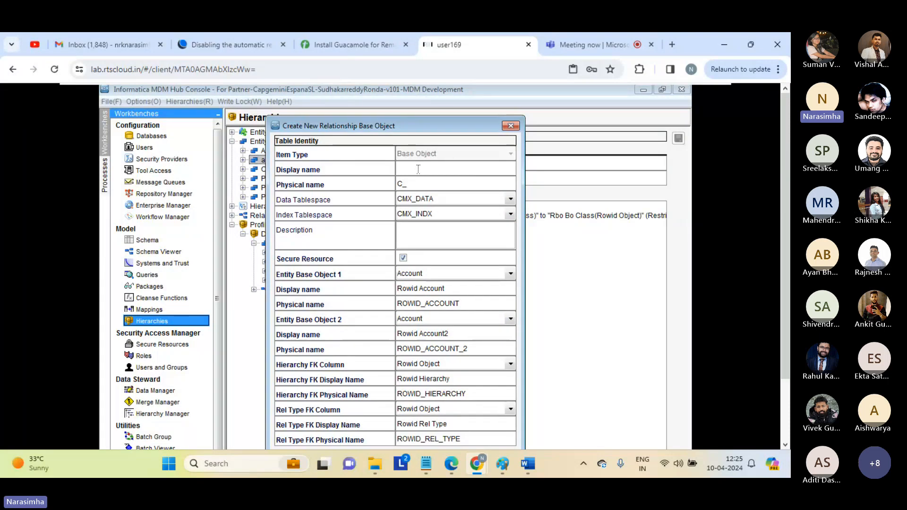
left_click_drag(405, 128, 476, 116)
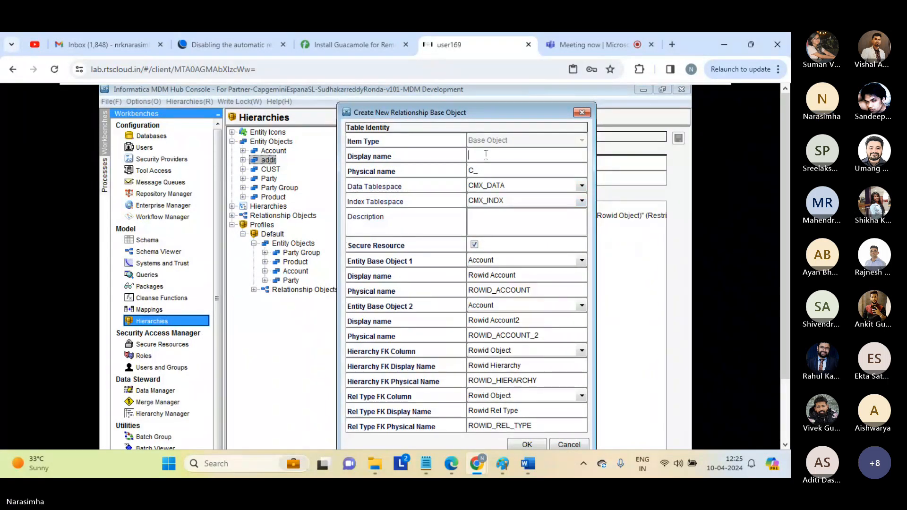
key("Caps_Lock")
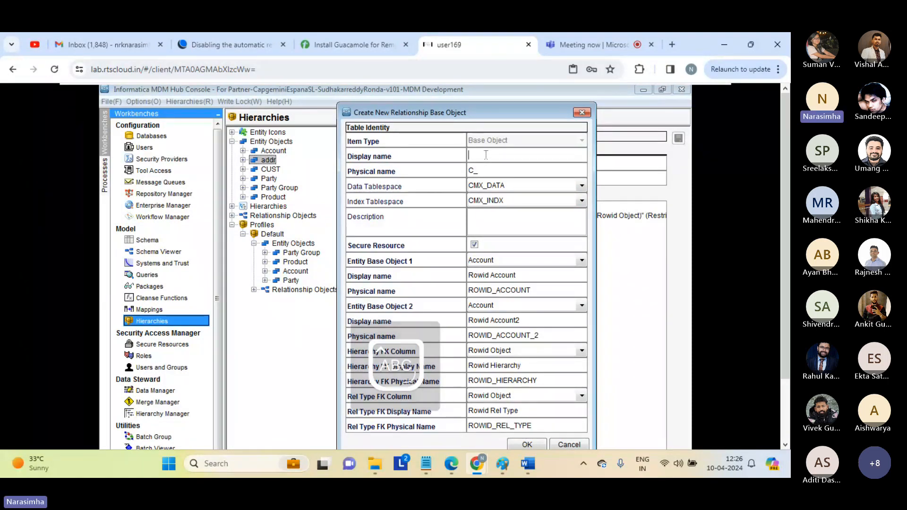
key("Caps_Lock")
type("Cus")
type("tomer Ro")
type("Address")
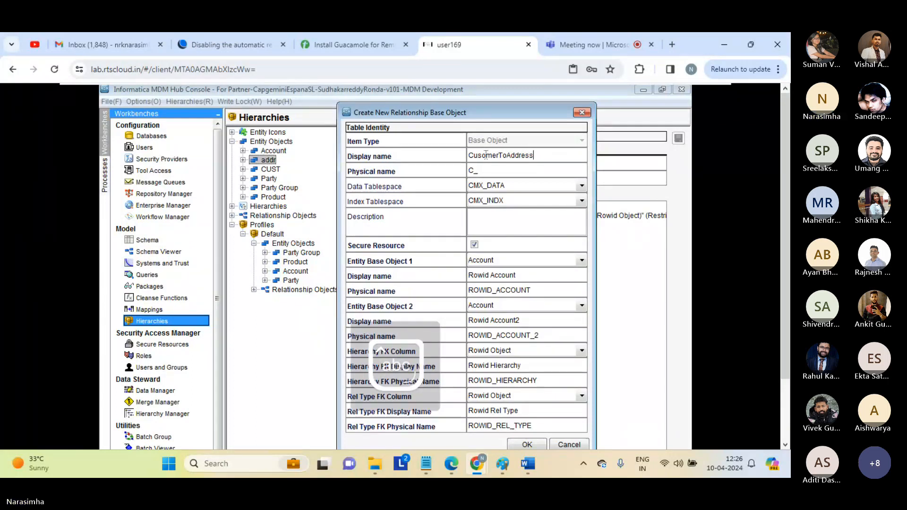
- Set Entity Base Object 1 to CUST and Entity Base Object 2 to addr for the new relationship
left_click(580, 261)
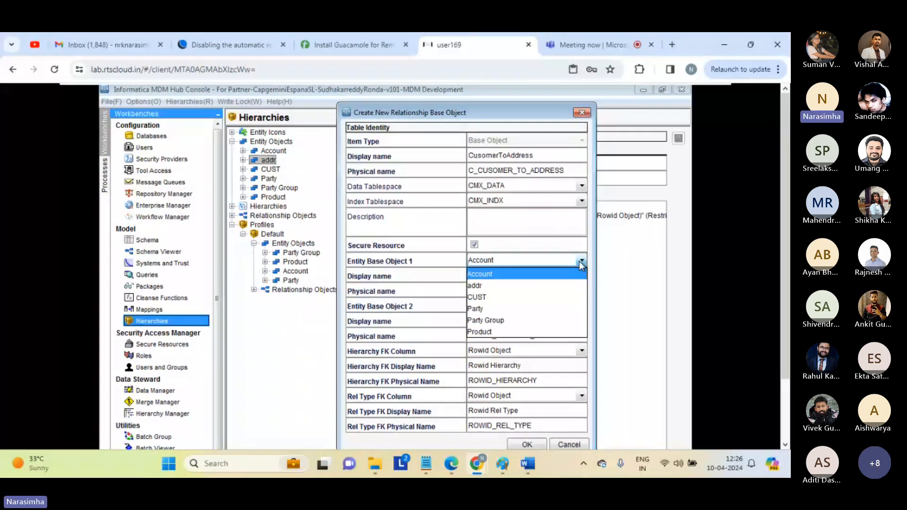
left_click(487, 297)
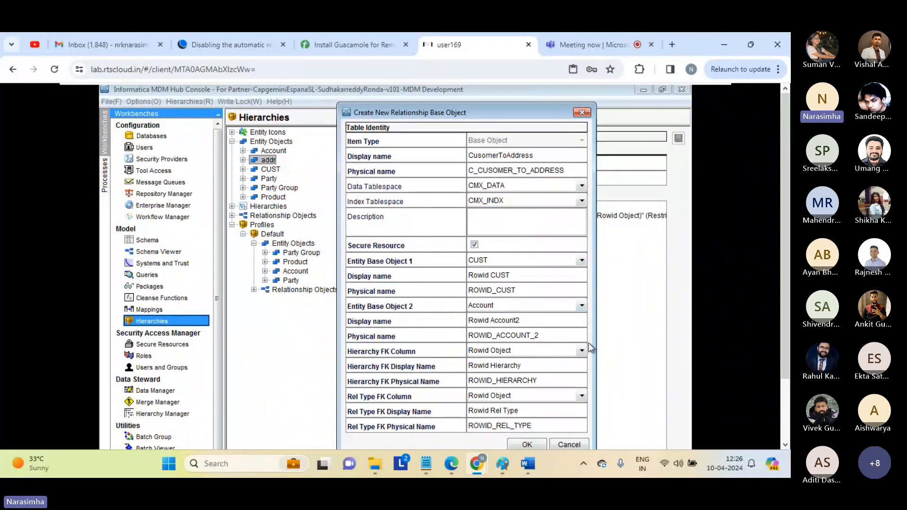
left_click(582, 306)
left_click(494, 328)
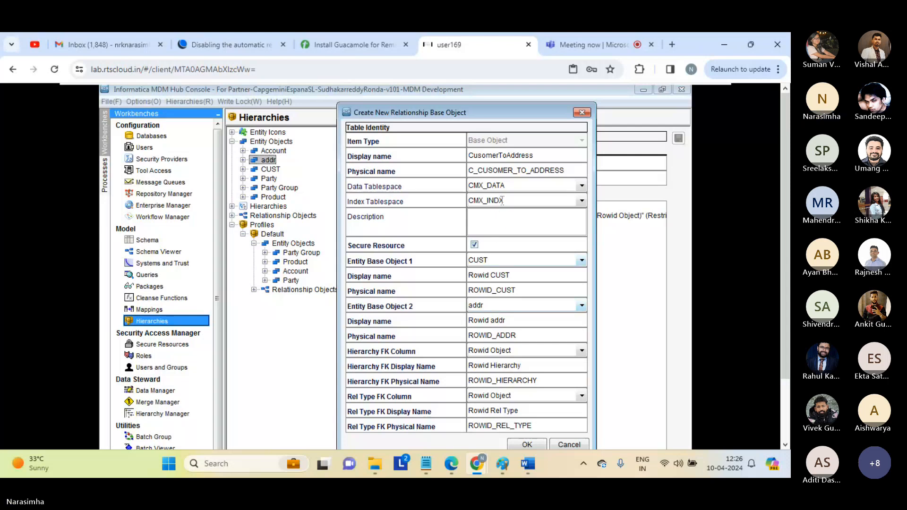
double_click(485, 154)
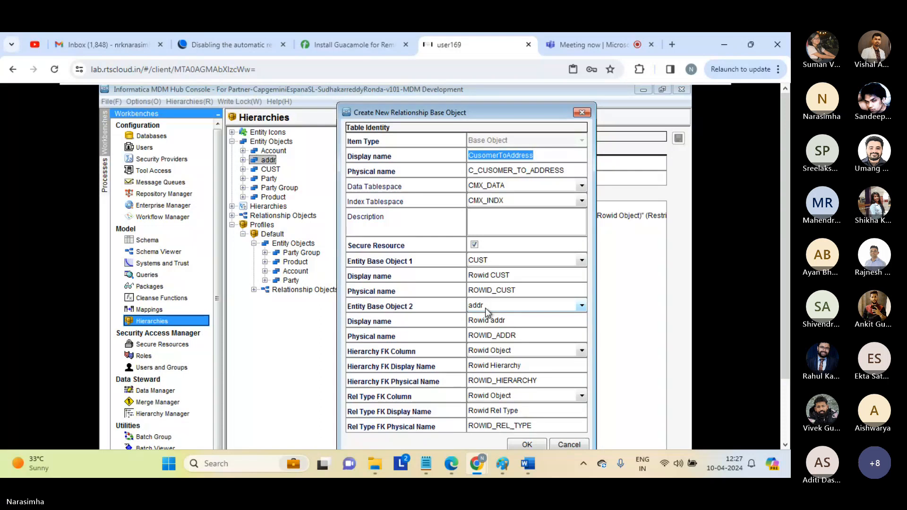
left_click(544, 160)
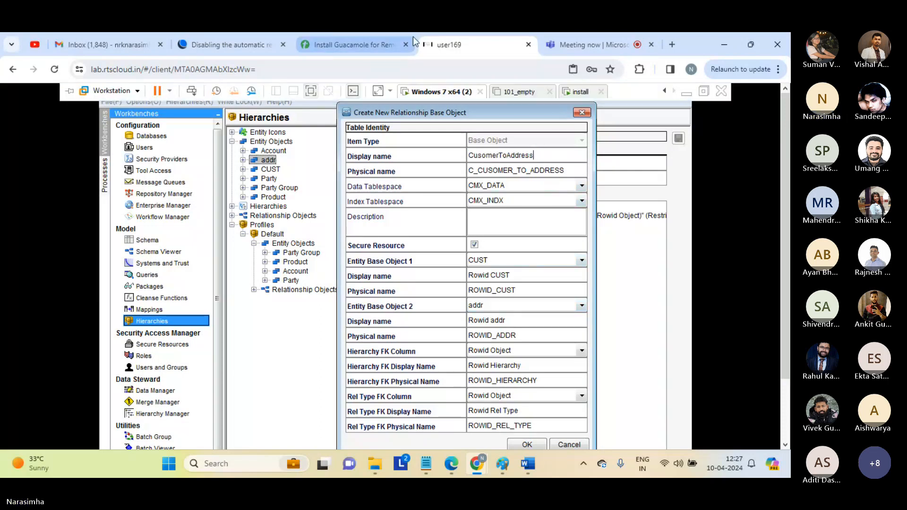
- Switch to the Microsoft Teams meeting, look through its participants list, and return to the Informatica MDM Hub Console
left_click(578, 47)
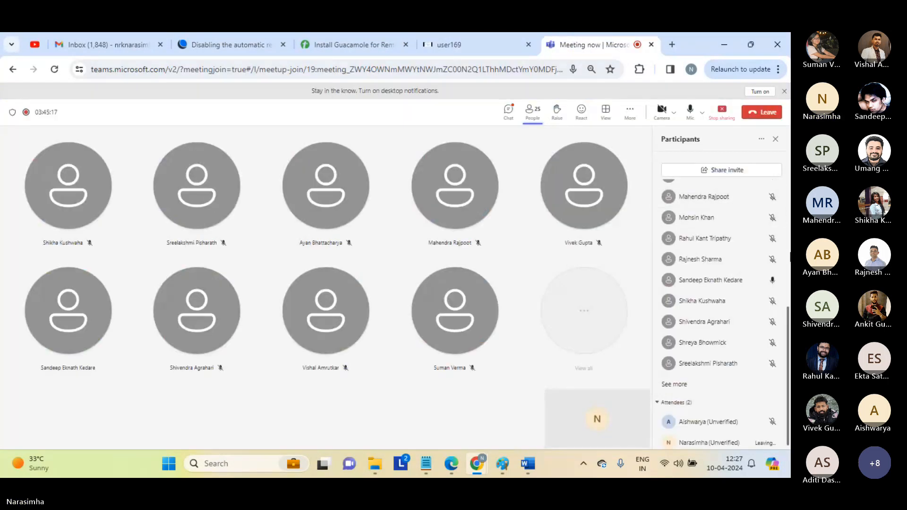
left_click_drag(788, 341, 782, 207)
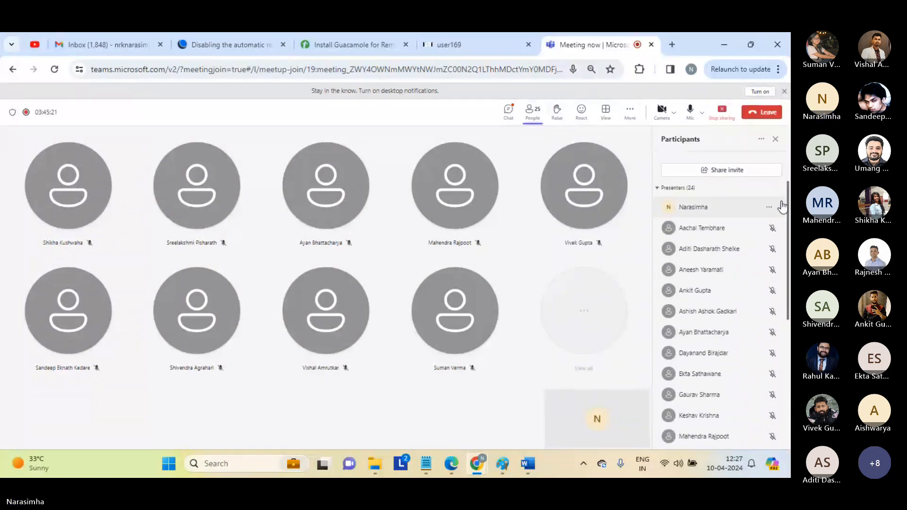
left_click(469, 44)
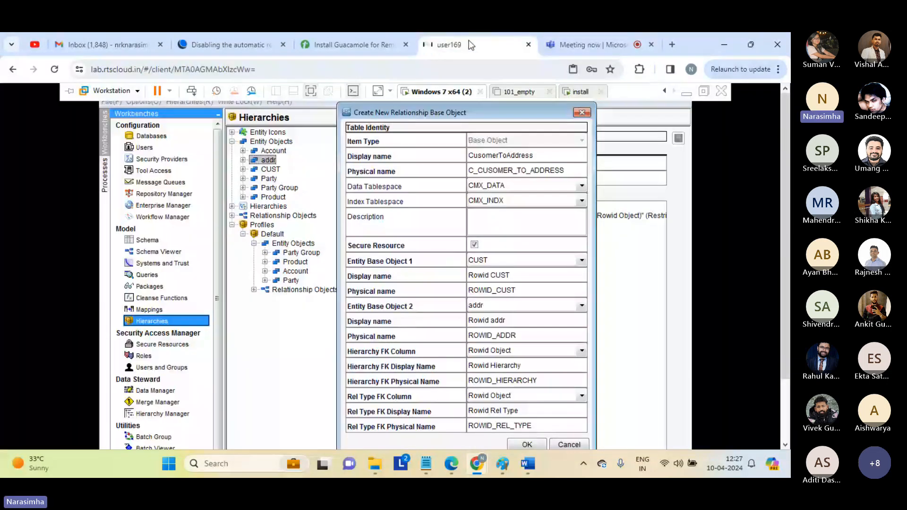
- Create the CusomerToAddress relationship base object, keeping the default tablespaces and foreign key columns
left_click(529, 448)
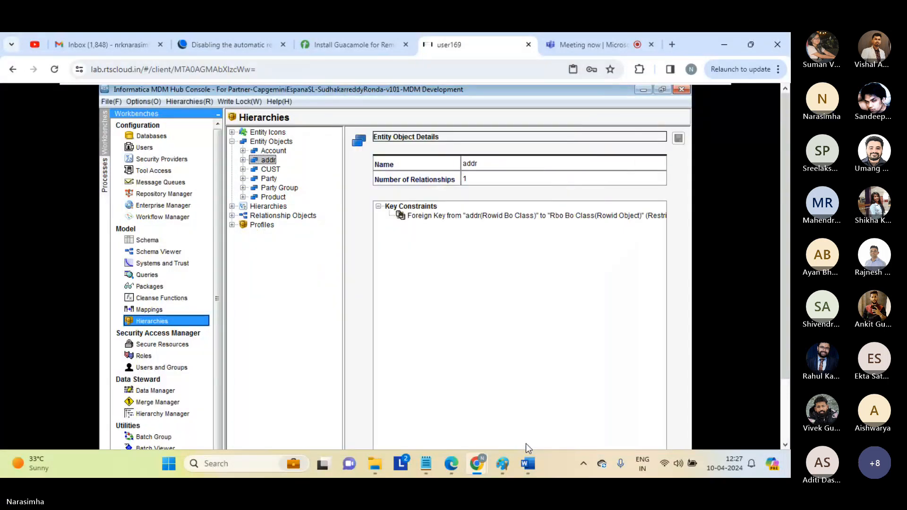
- Expand the relationship objects and show the details of CusomerToAddress
left_click(232, 216)
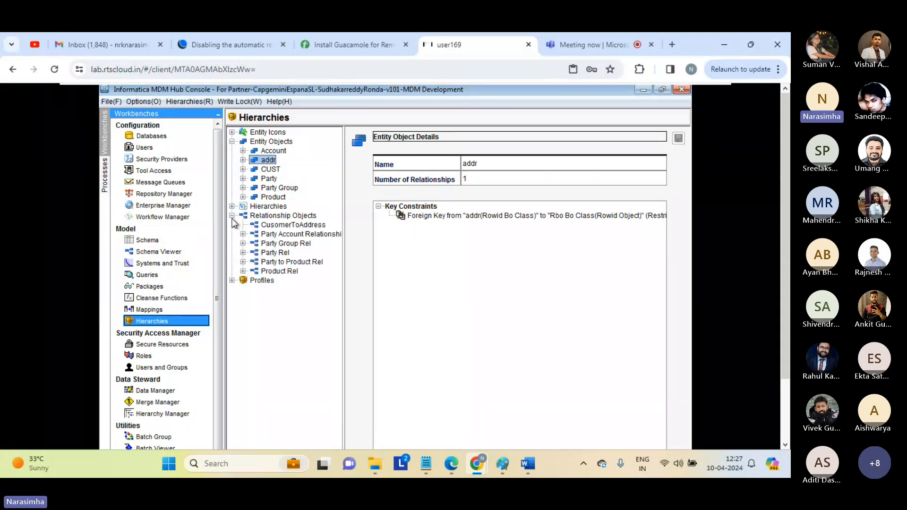
left_click(292, 227)
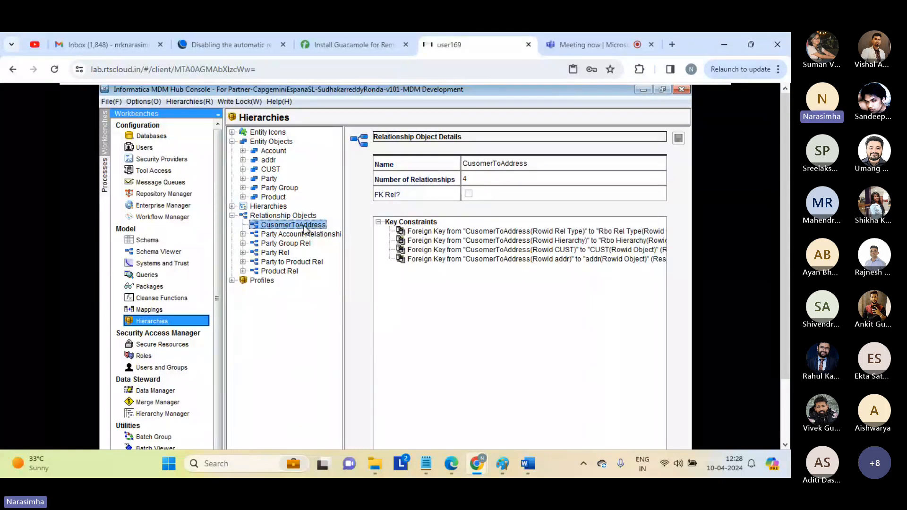
right_click(306, 230)
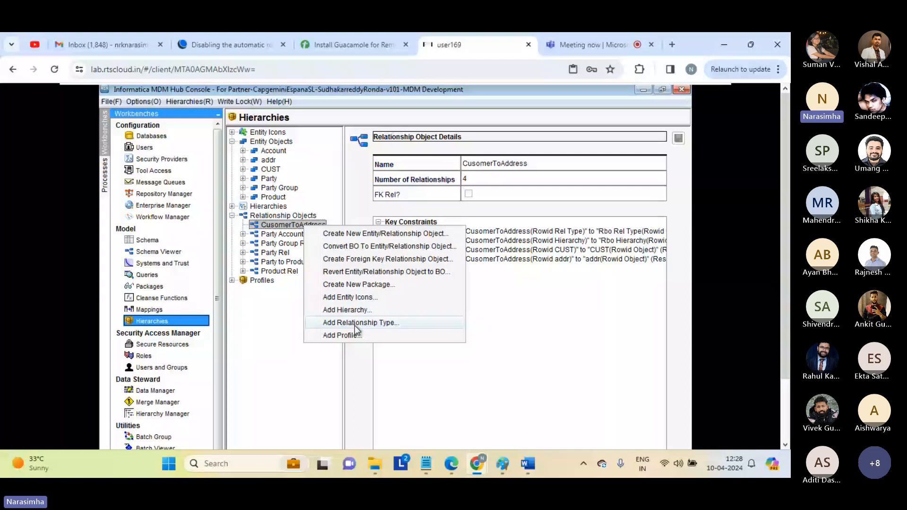
left_click(409, 352)
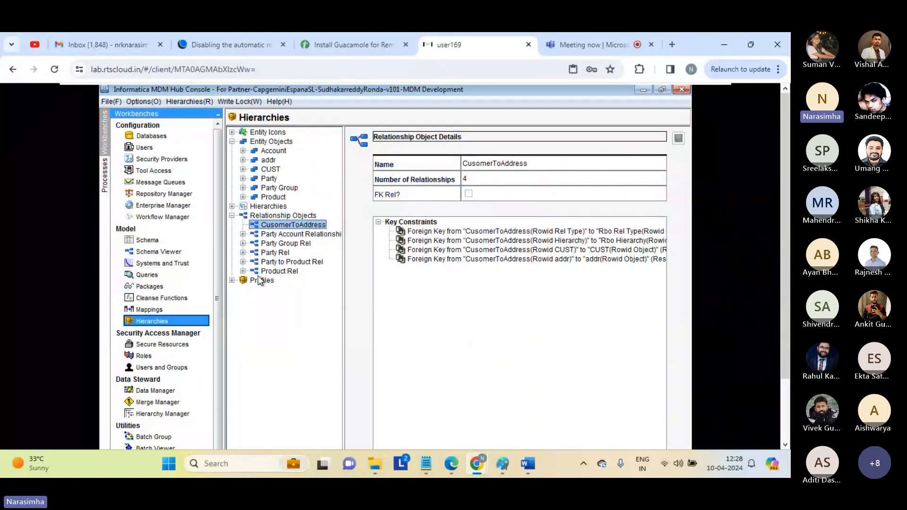
- Expand the relationship types of Product Rel for reference and add a new relationship type to CusomerToAddress
left_click(242, 271)
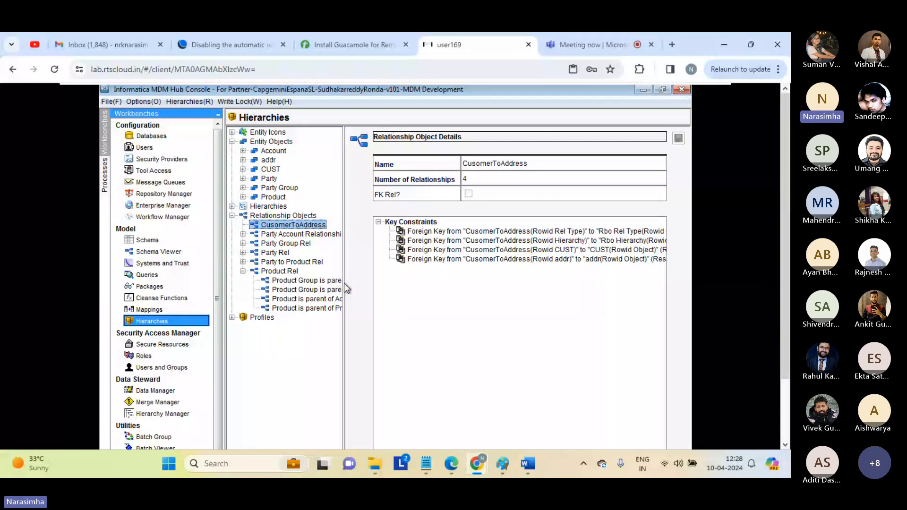
right_click(283, 228)
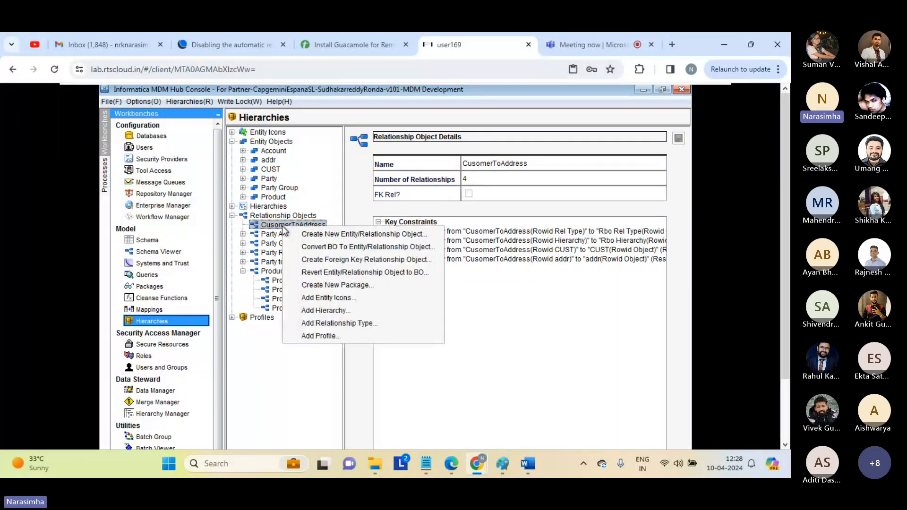
left_click(336, 324)
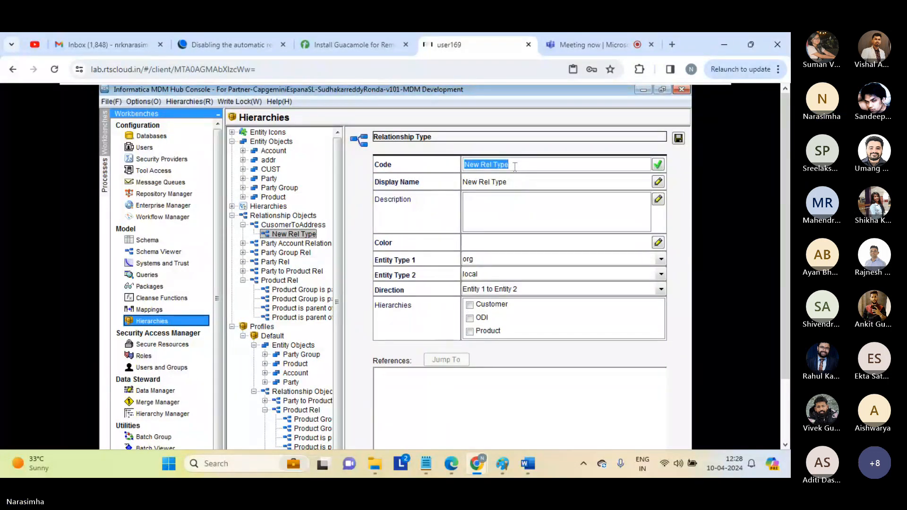
- Replace the new relationship type's default code with the text AddressIsAchild
type("a")
key("BackSpace")
key("Caps_Lock")
type("A")
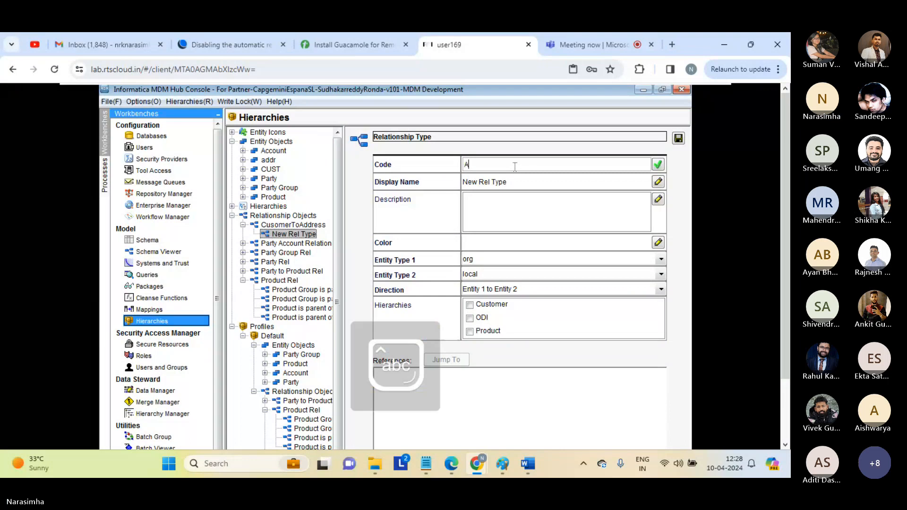
type("ddrees")
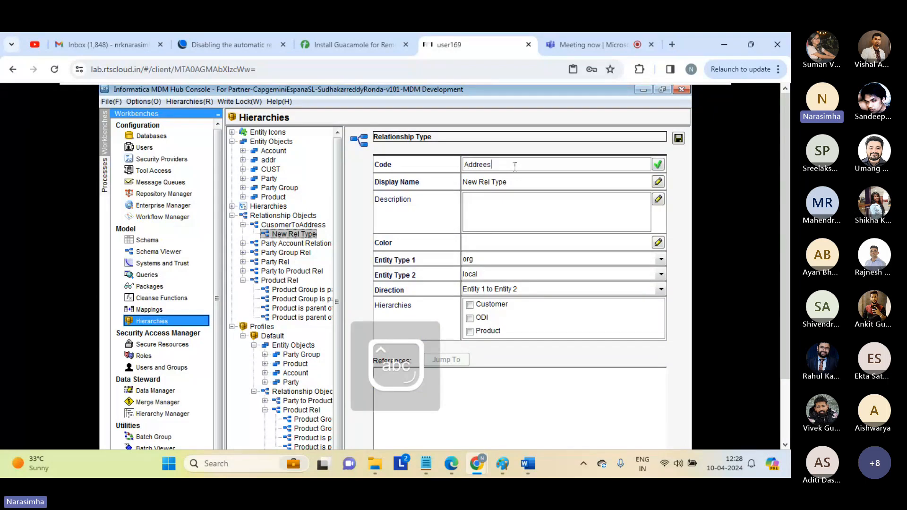
key("BackSpace")
key("BackSpace")
type("ss")
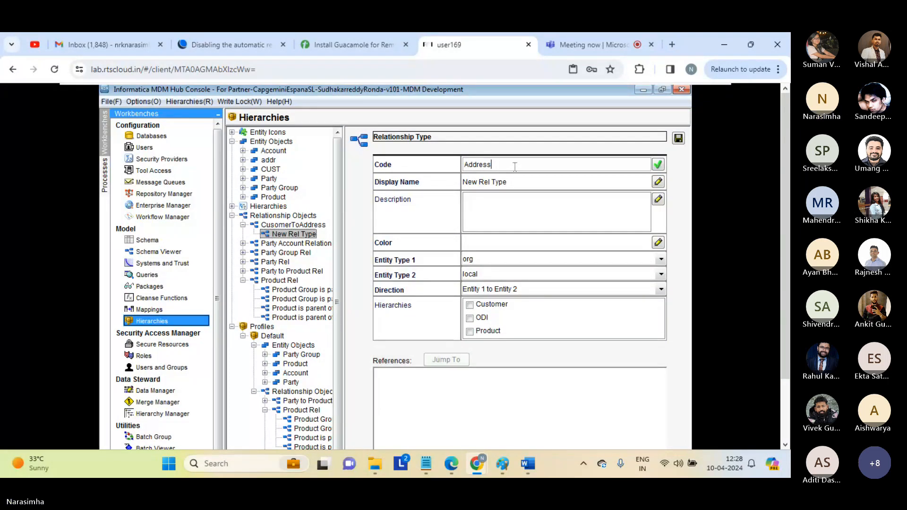
key("Caps_Lock")
type("I")
key("Caps_Lock")
type("s")
key("Caps_Lock")
type("A")
key("Caps_Lock")
type("child")
key("Caps_Lock")
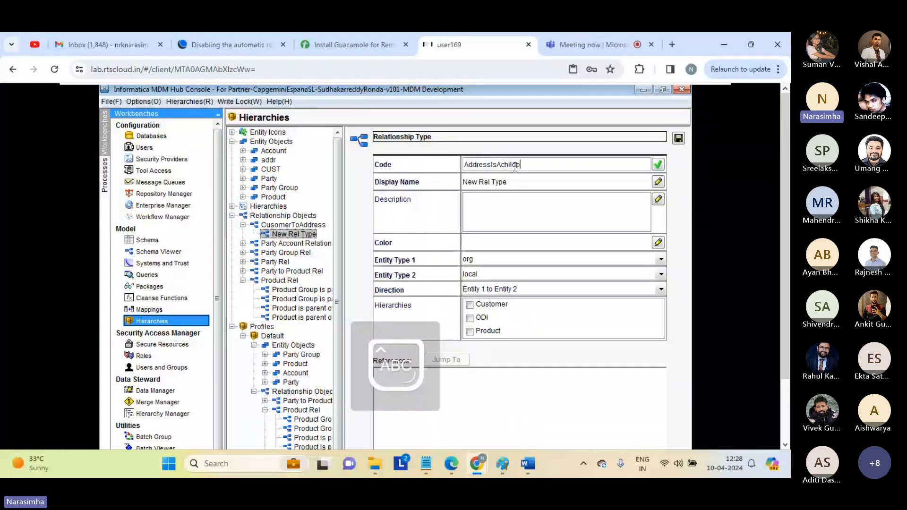
type("PFcUSTOMER")
key("BackSpace")
key("BackSpace")
key("BackSpace")
key("BackSpace")
key("BackSpace")
key("BackSpace")
key("BackSpace")
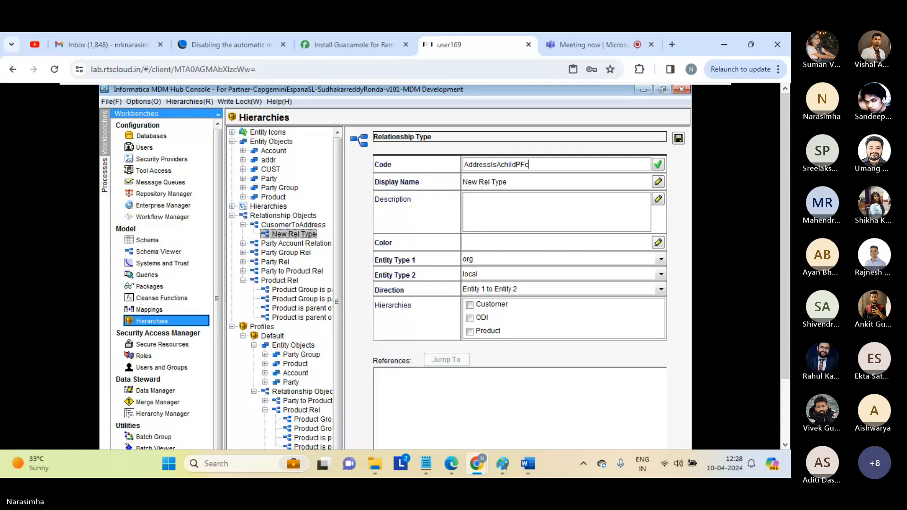
key("Num_Lock")
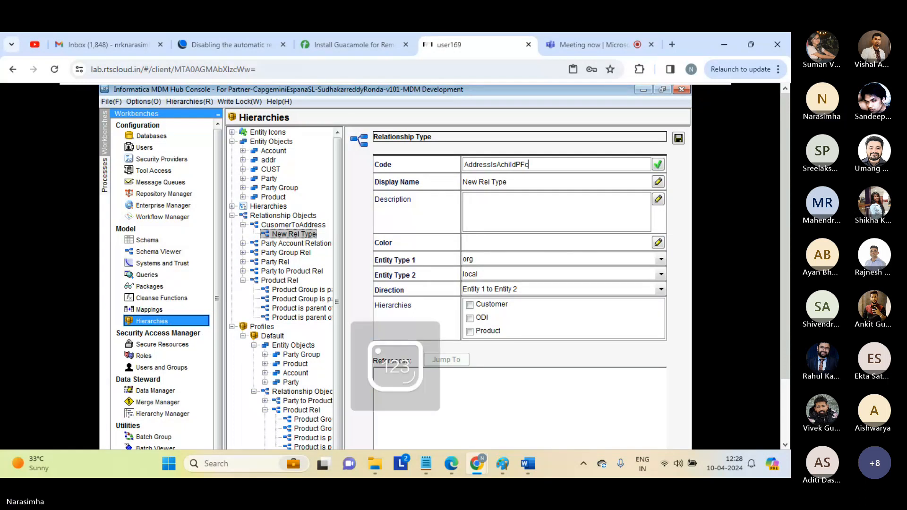
key("Caps_Lock")
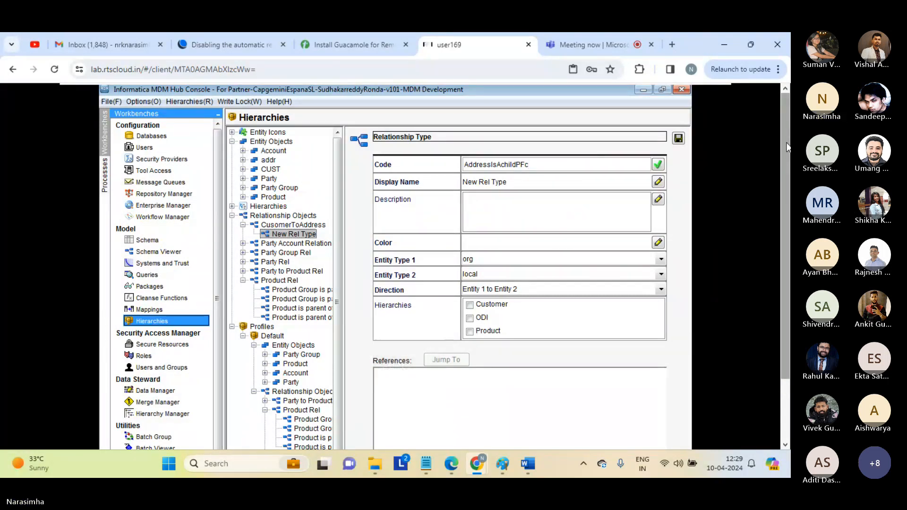
key("Num_Lock")
key("super+x")
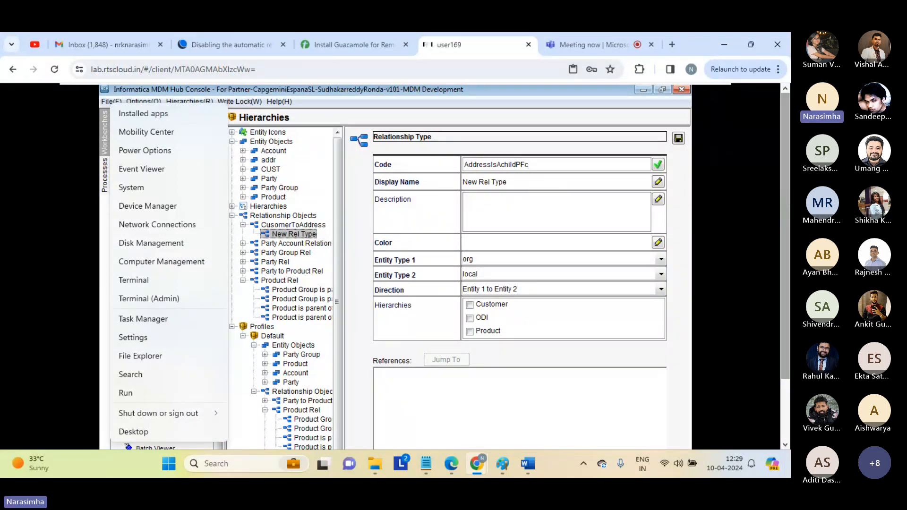
- Try to save the new relationship type
left_click(679, 138)
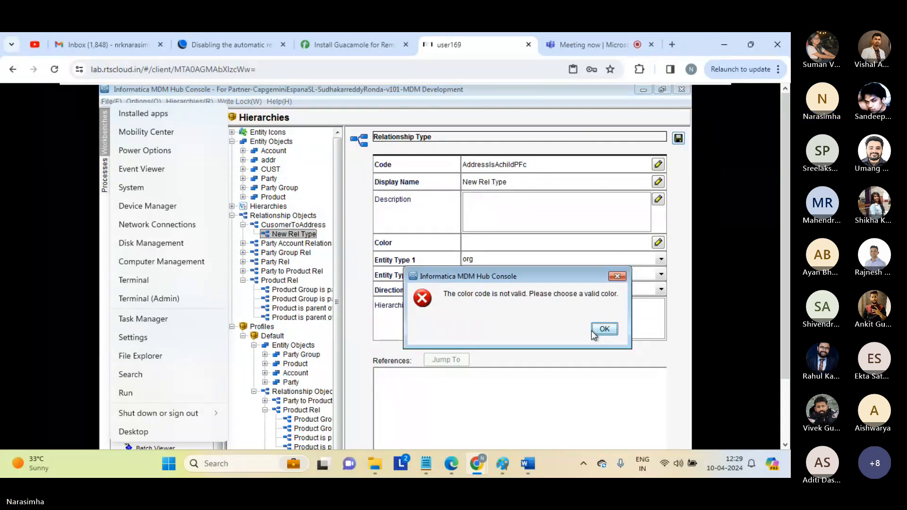
left_click(602, 330)
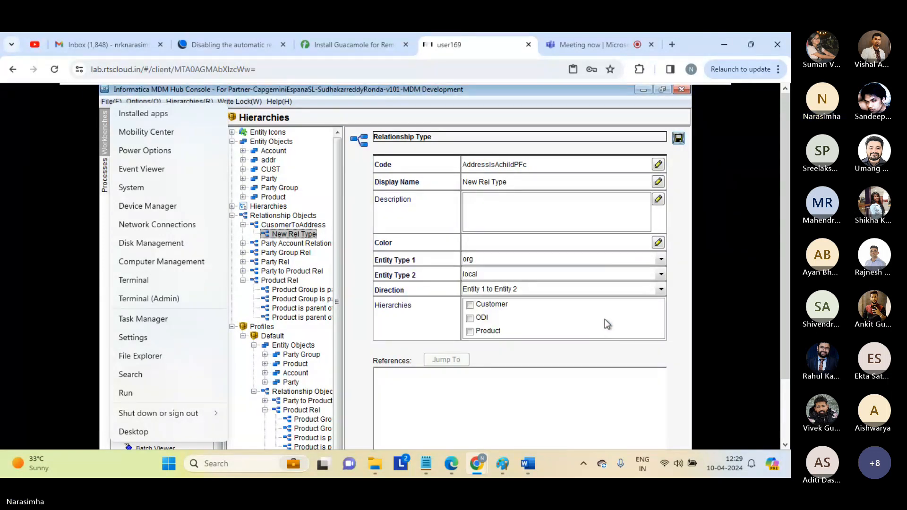
- Set the relationship type's color to orange-red 0xFF3300 and assign it to the Customer hierarchy
left_click(658, 243)
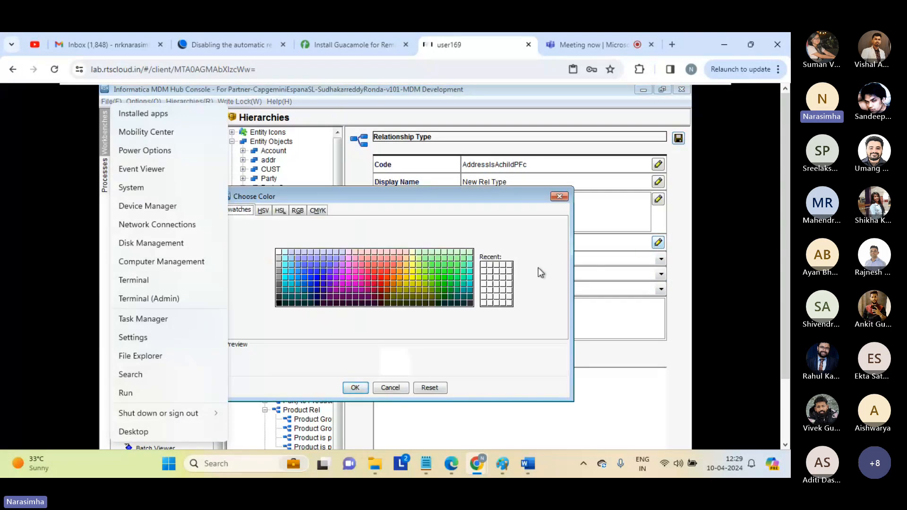
left_click(386, 282)
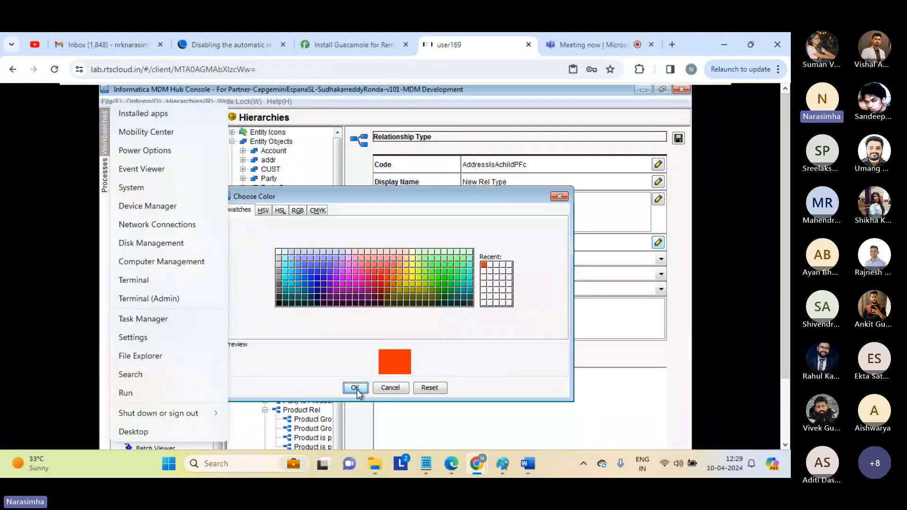
left_click(354, 387)
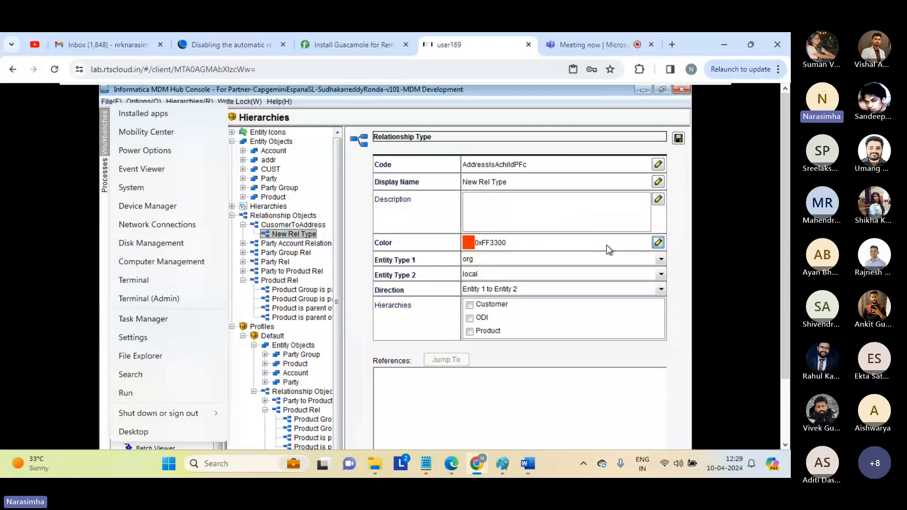
left_click(470, 305)
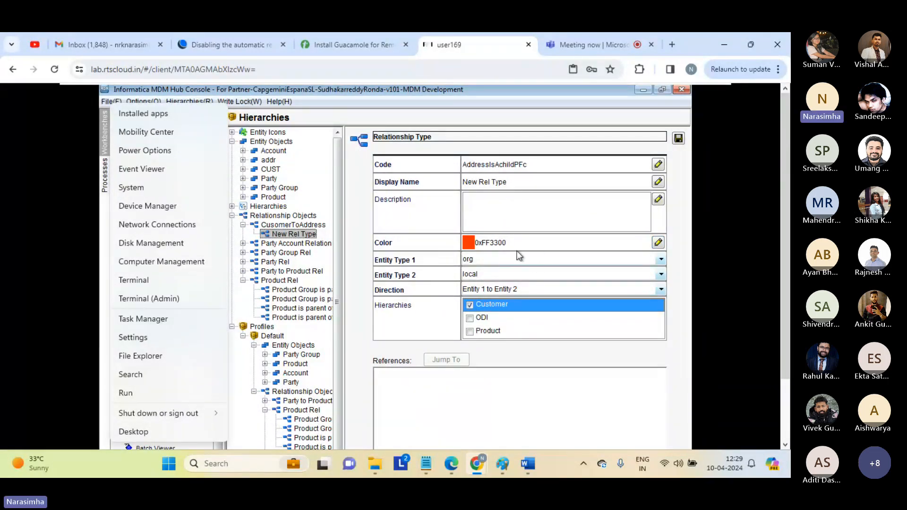
- Correct the end of the relationship type's code so it reads AddressIsAchildOfCustomer
double_click(507, 164)
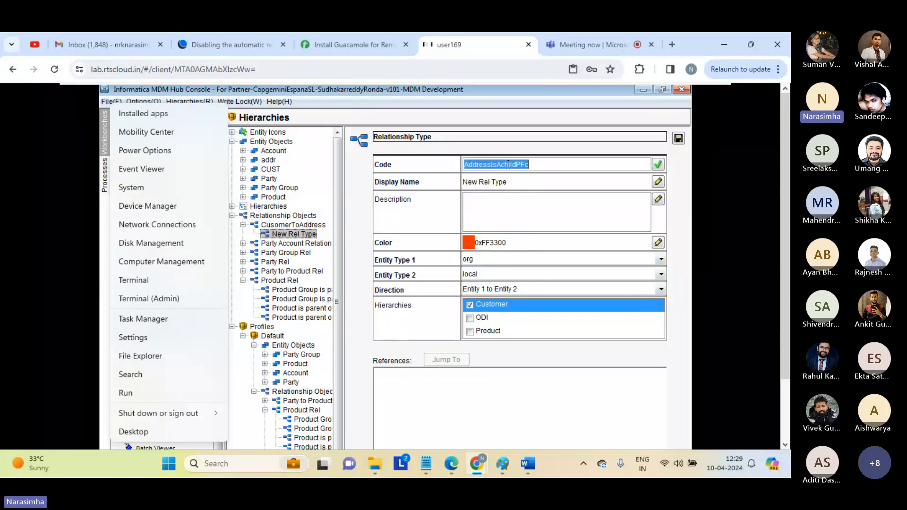
left_click(539, 162)
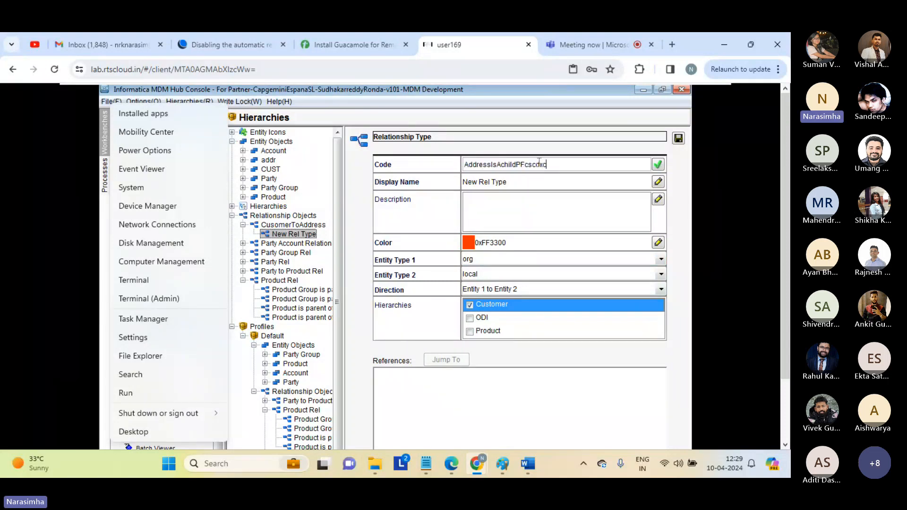
key("BackSpace")
key("BackSpace")
key("BackSpace")
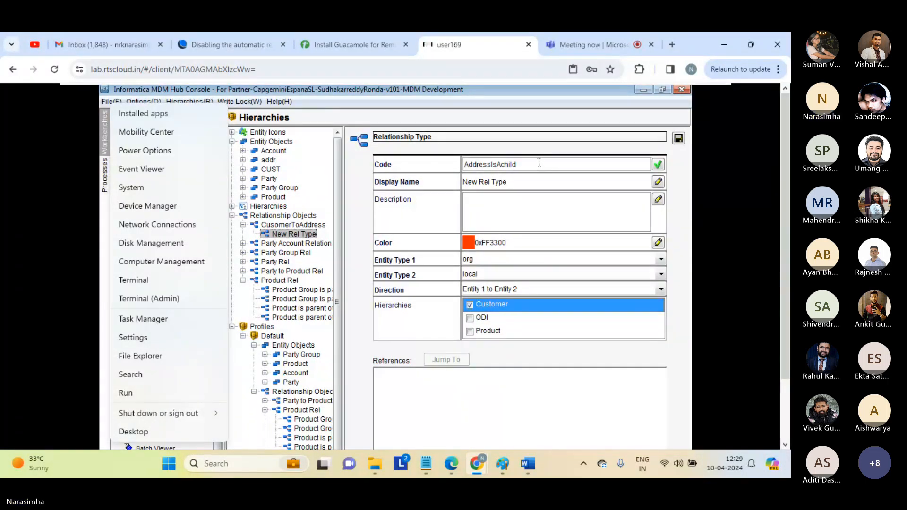
key("Caps_Lock")
type("OfCustomer")
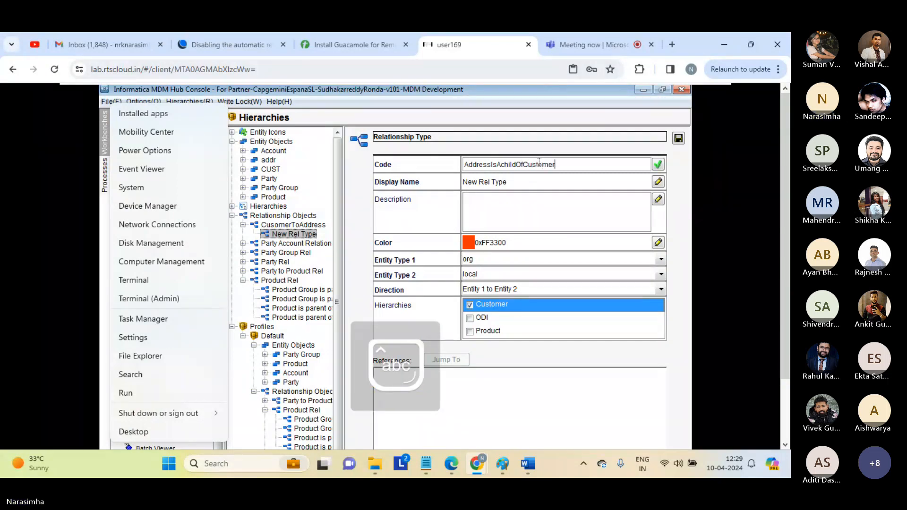